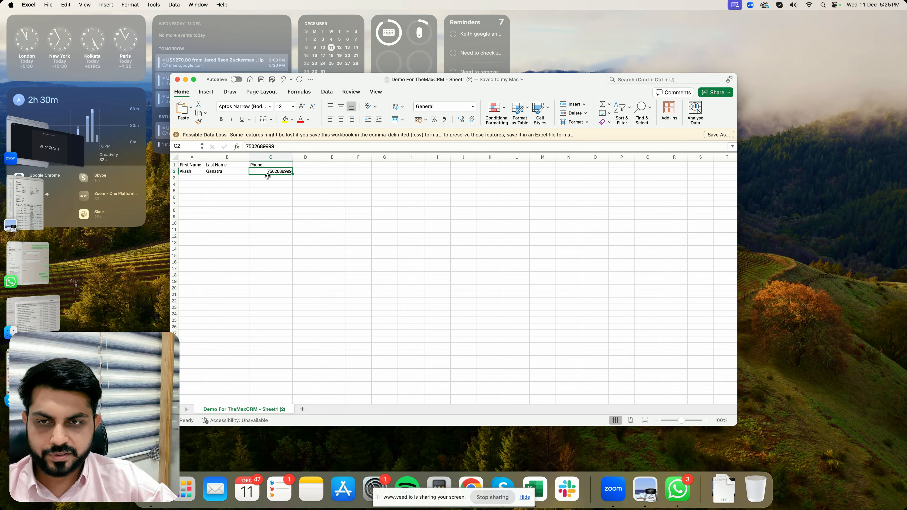
Step: Switch to Google Chrome and open the Contacts page of The Max Momentum CRM
left_click(472, 481)
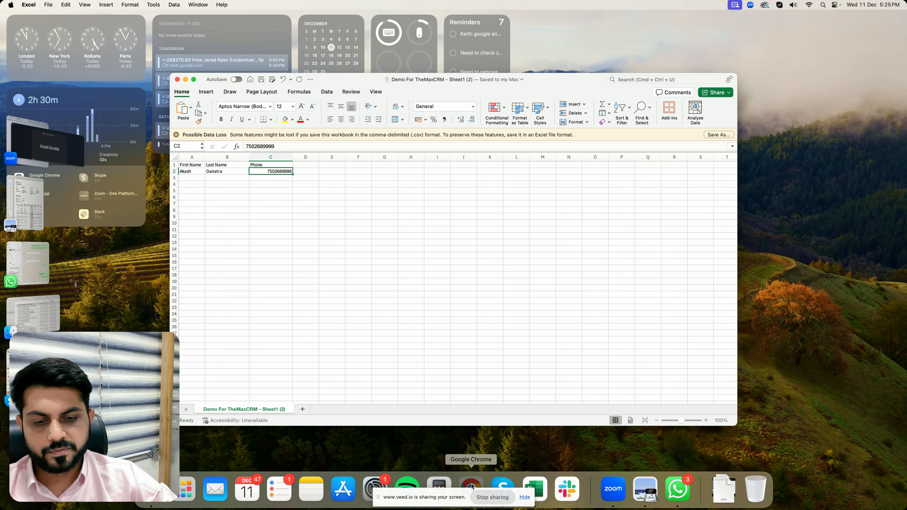
key("super+Tab")
left_click_drag(435, 501, 536, 409)
left_click(471, 487)
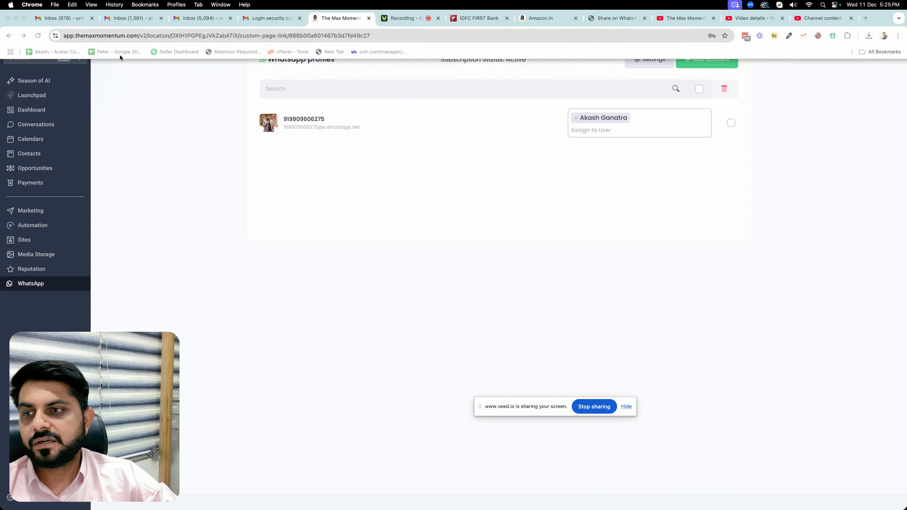
left_click(35, 156)
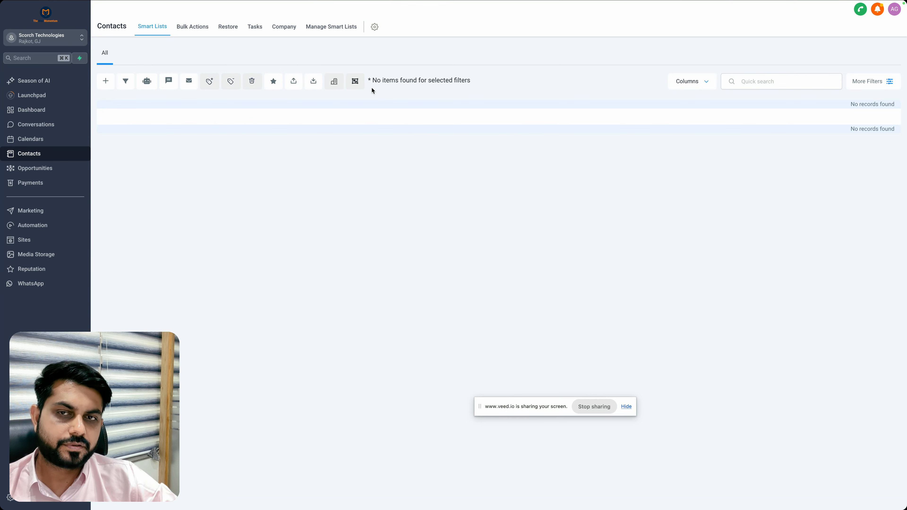
Step: Start a contact import with the file Demo For TheMaxCRM - Sheet1 (2).csv and accept the First Name, Last Name and Phone column mapping
left_click(315, 82)
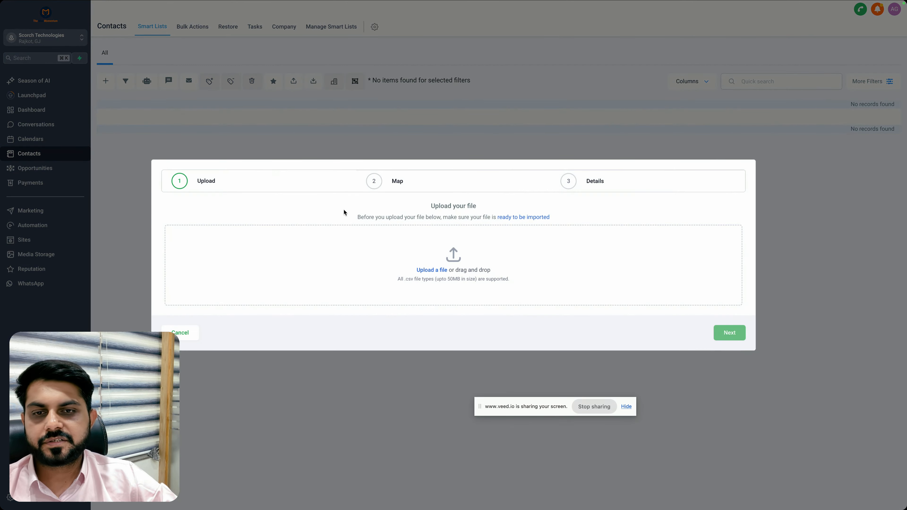
left_click(433, 274)
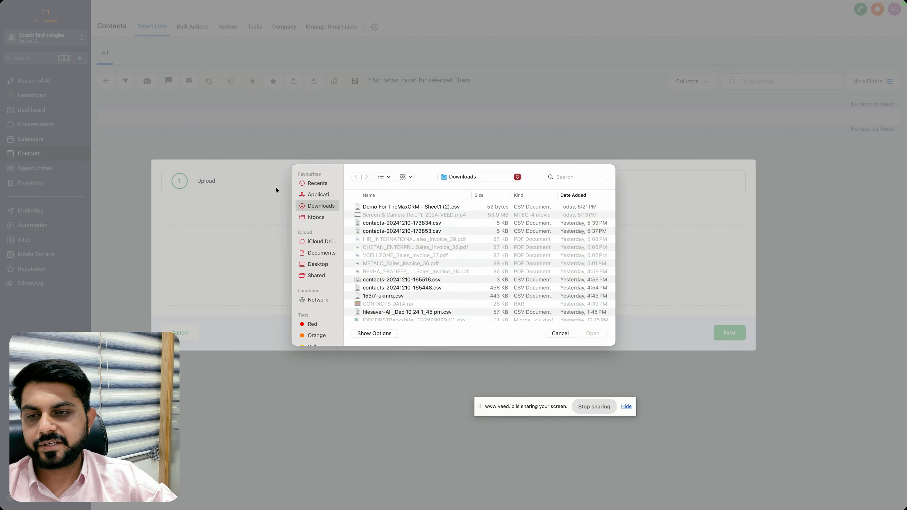
left_click(403, 207)
double_click(404, 208)
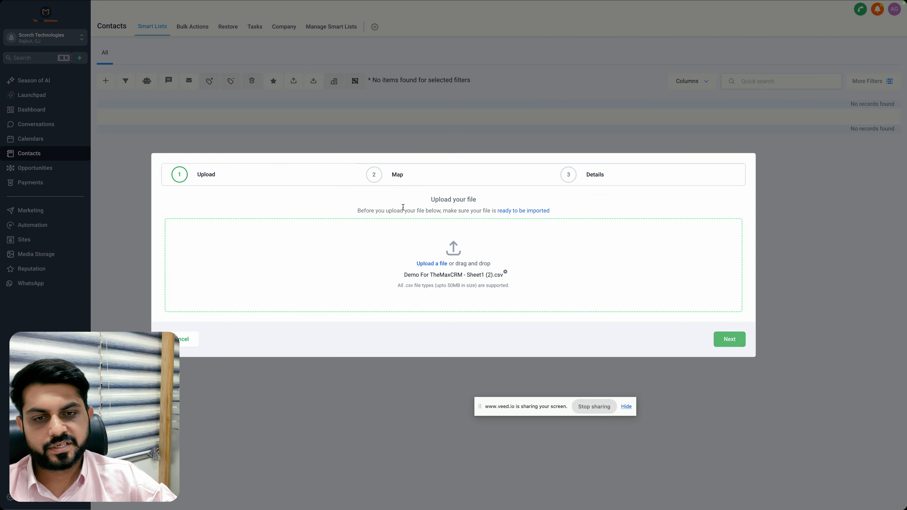
left_click(728, 334)
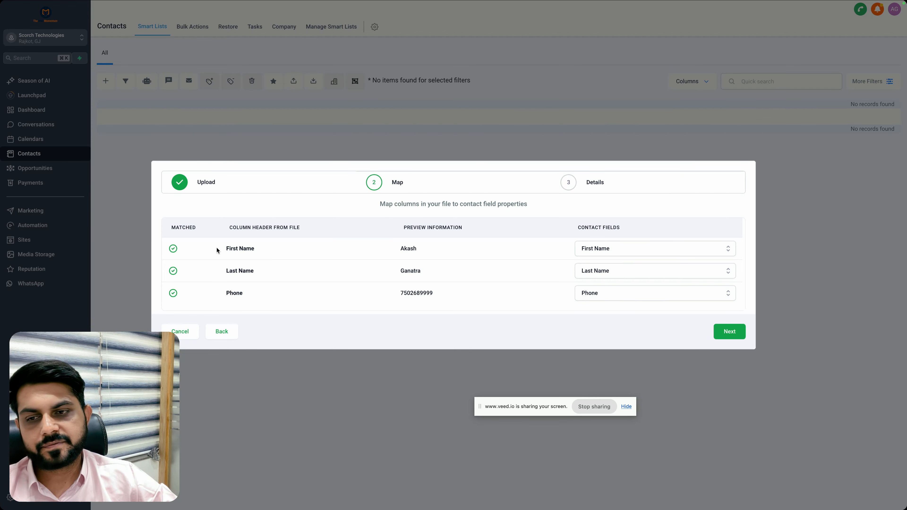
left_click(224, 274)
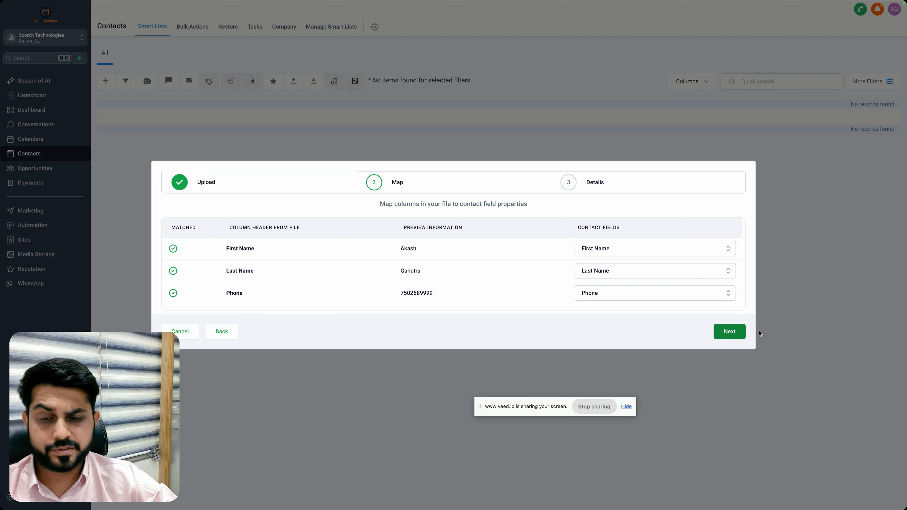
left_click(729, 332)
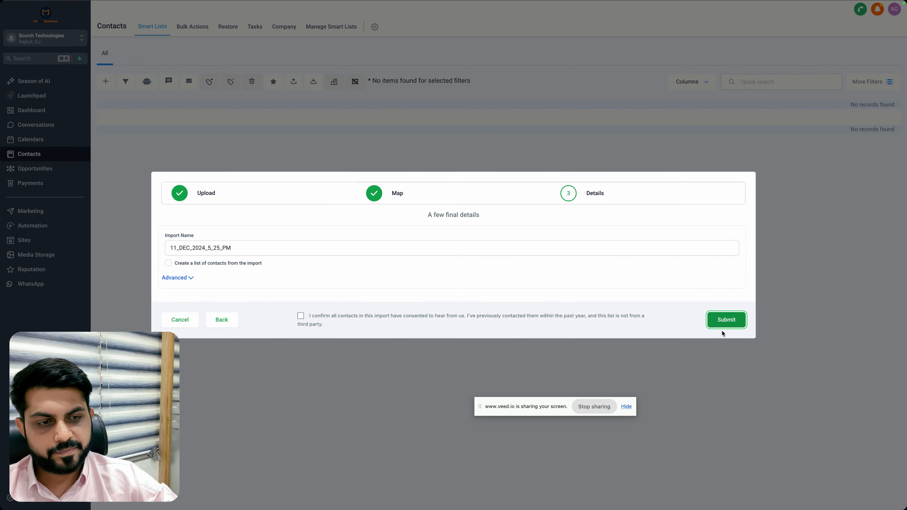
Step: Name the import Demo Directory and enable creating a list of contacts from the import
double_click(187, 247)
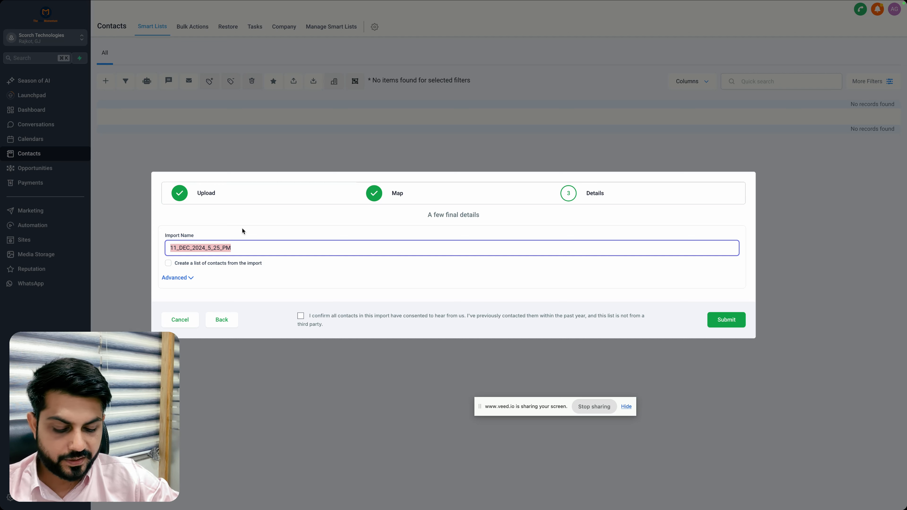
type("Demo Directory")
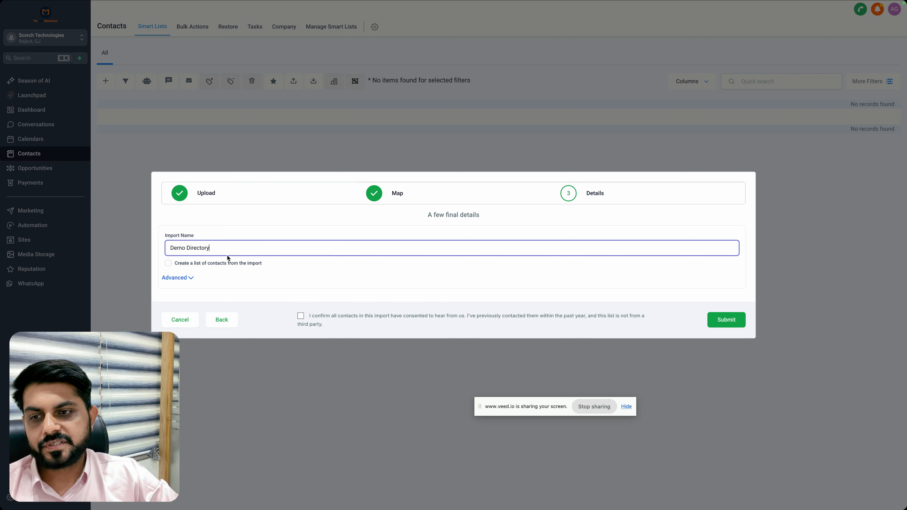
left_click(168, 263)
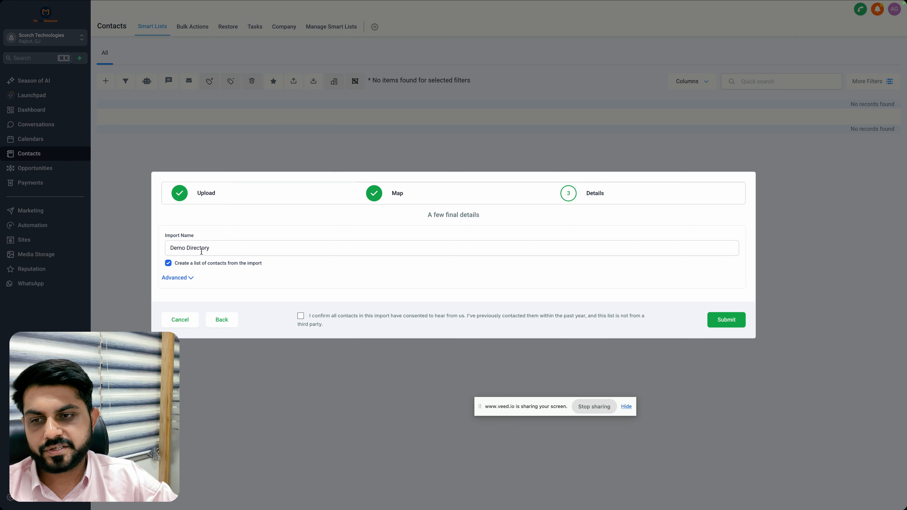
Step: Copy the import name and add it as a tag for the imported contacts in the advanced settings
left_click(219, 252)
key("super+a")
key("super+c")
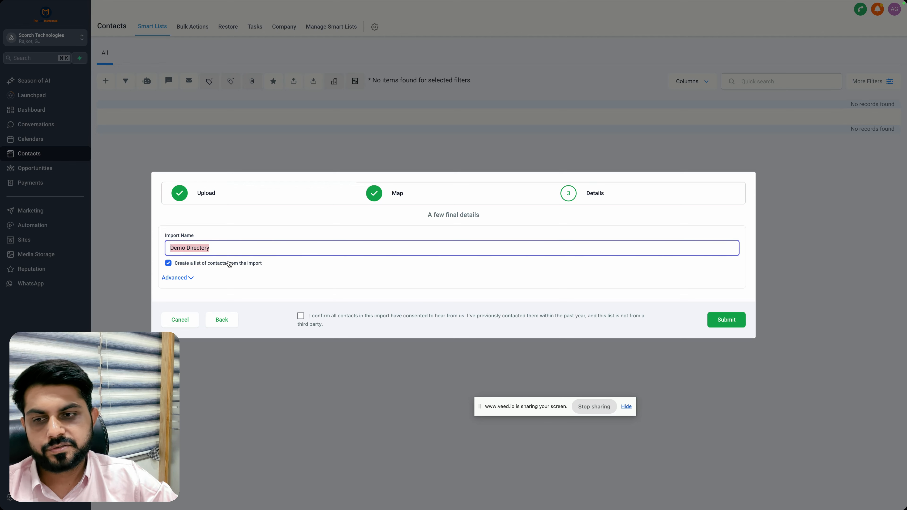
left_click(182, 278)
left_click(211, 325)
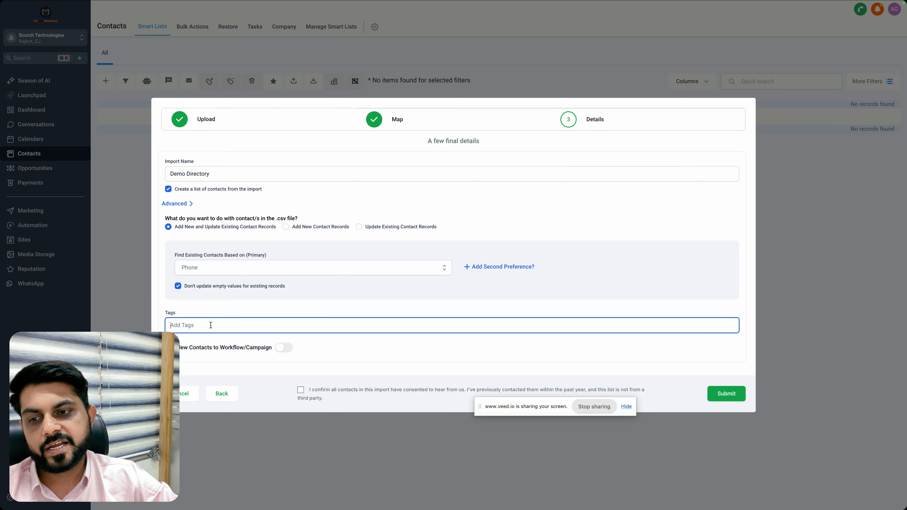
key("super+v")
key("Return")
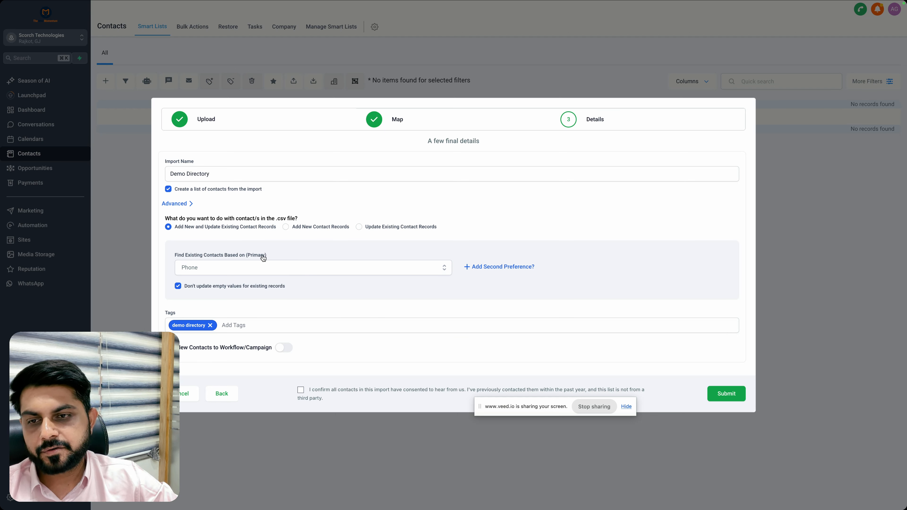
Step: Review the options for finding existing contacts and choose Phone as the primary match field
left_click(315, 267)
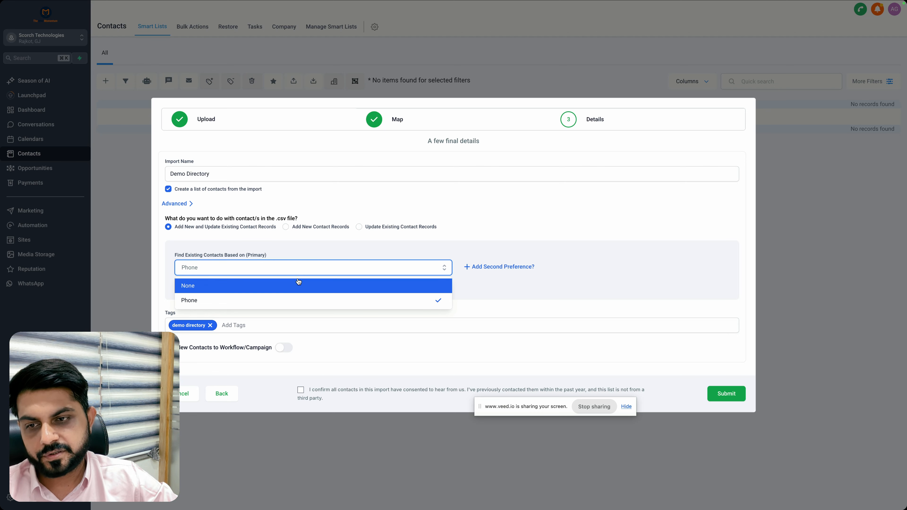
left_click(293, 300)
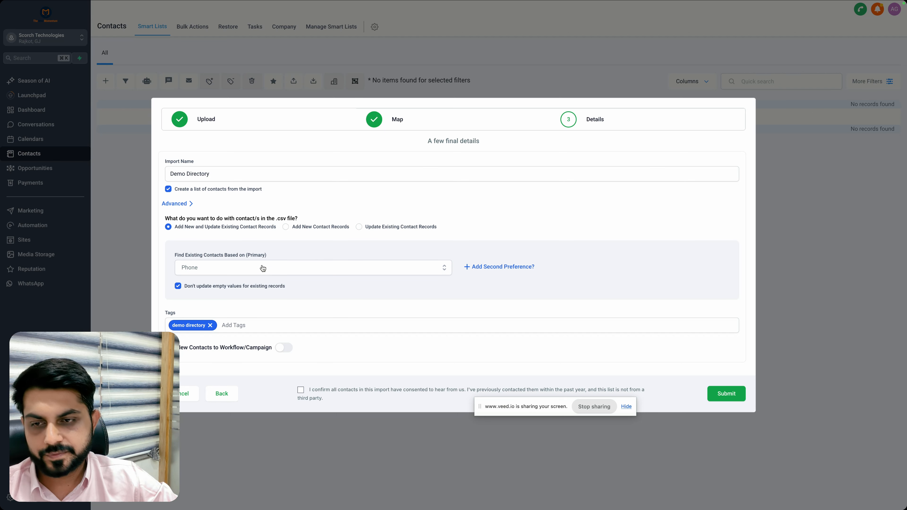
left_click(286, 271)
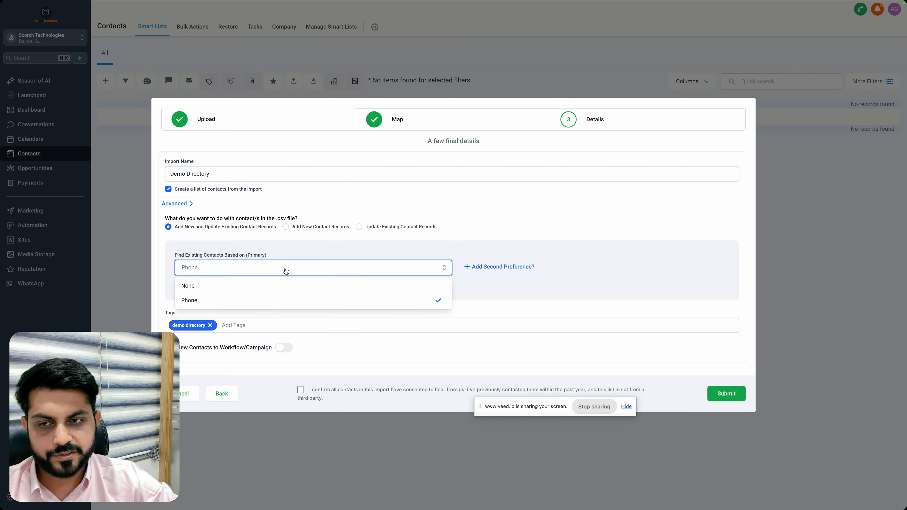
left_click(260, 299)
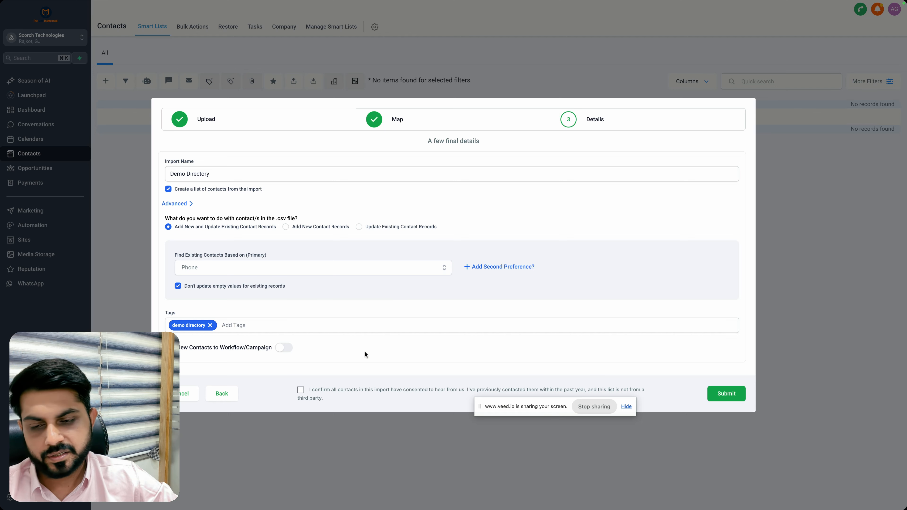
Step: Confirm that all contacts in the import have consented to be contacted and submit the import
left_click(301, 390)
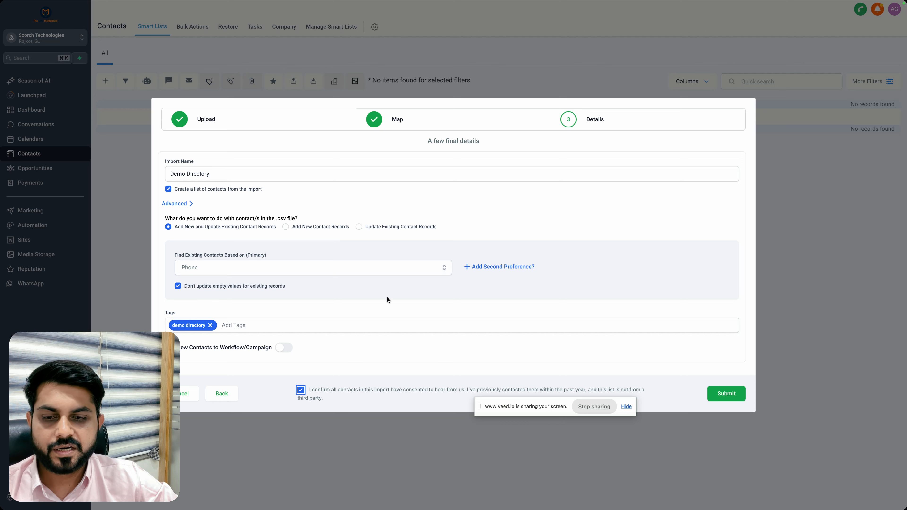
left_click(300, 390)
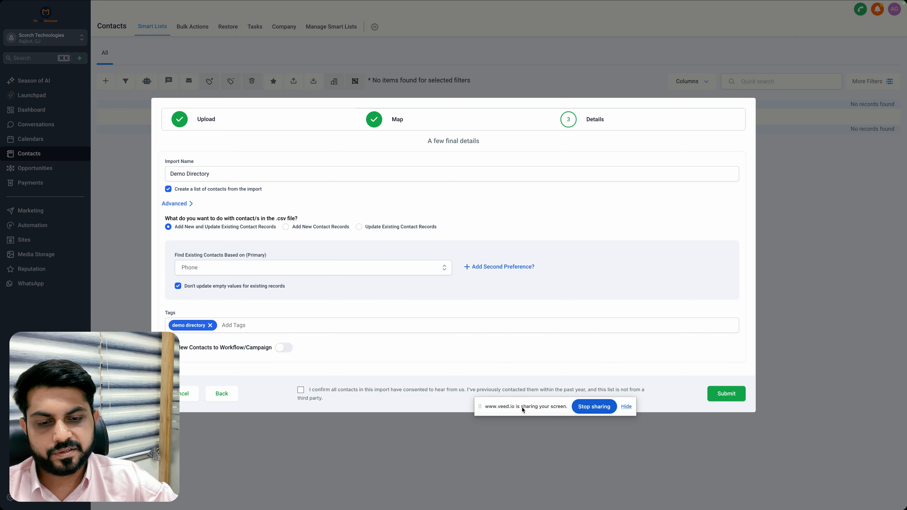
left_click_drag(522, 407, 512, 452)
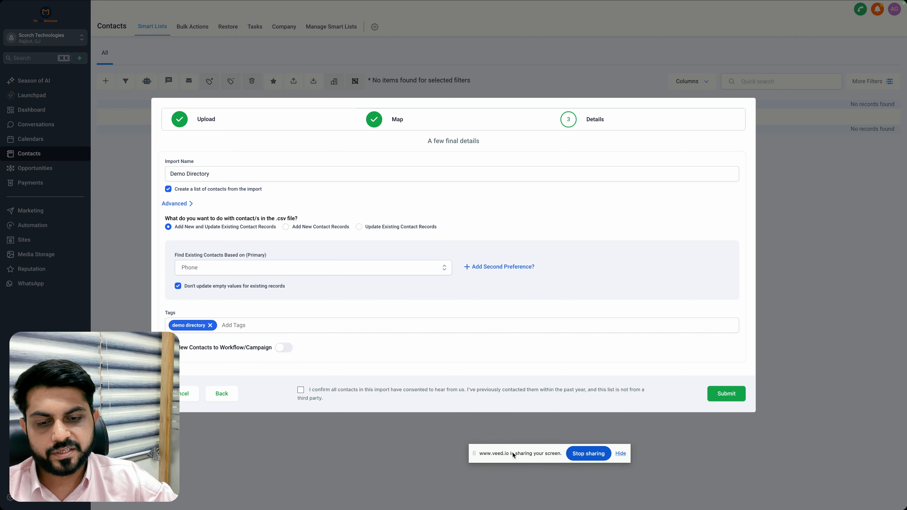
left_click(306, 391)
left_click(302, 390)
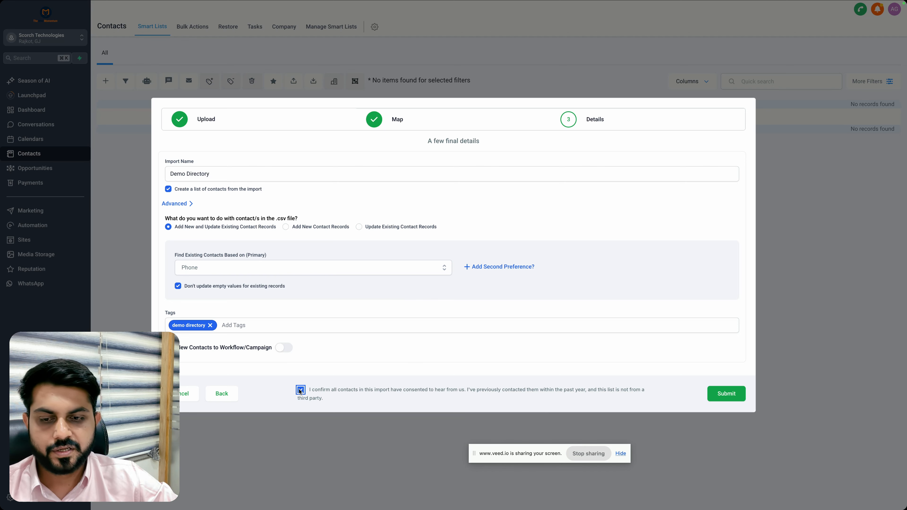
left_click(734, 396)
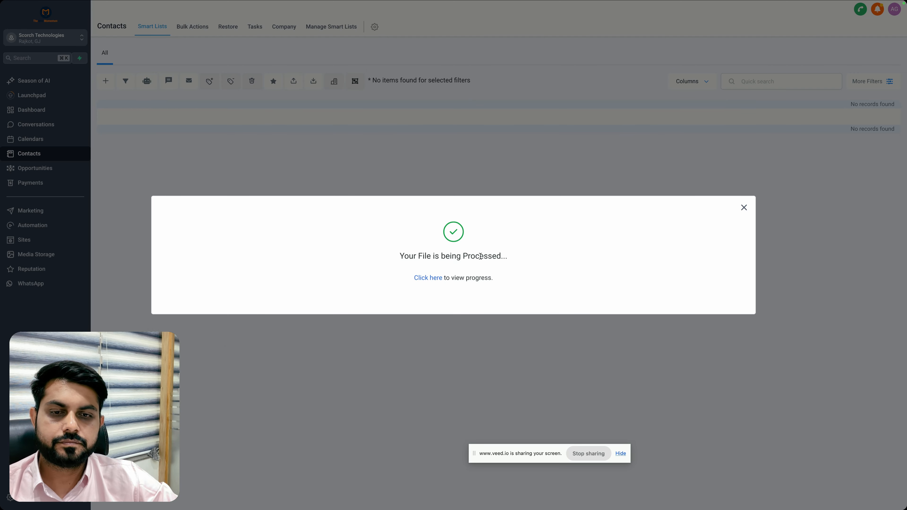
Step: View the Demo Directory import's progress and statistics, and open the Demo Directory smart list
left_click(443, 279)
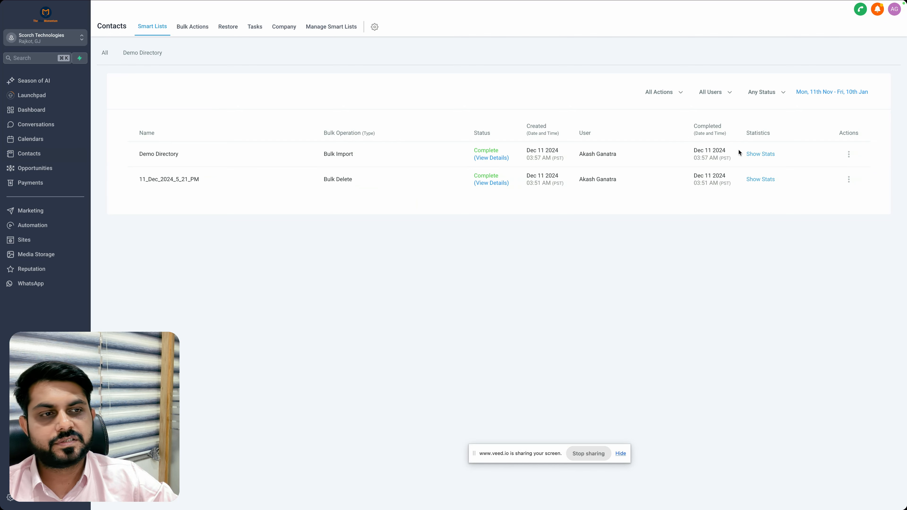
left_click(755, 154)
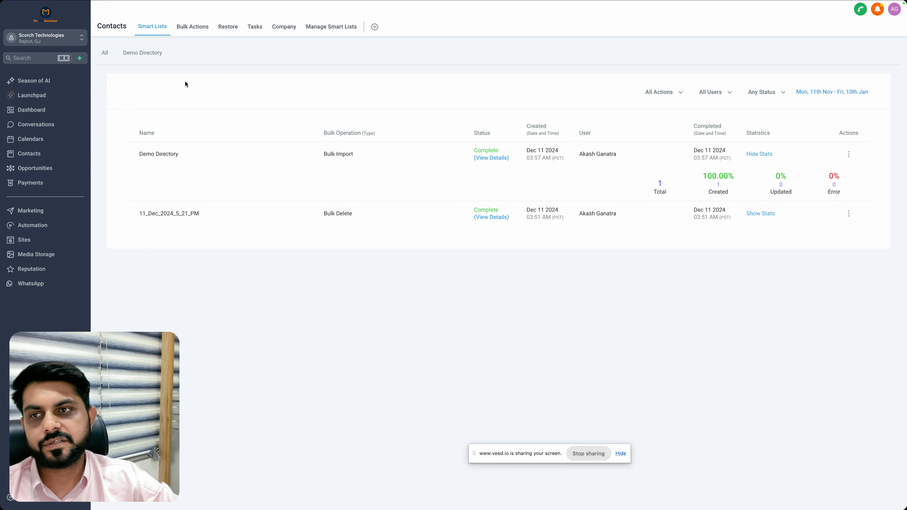
left_click(148, 54)
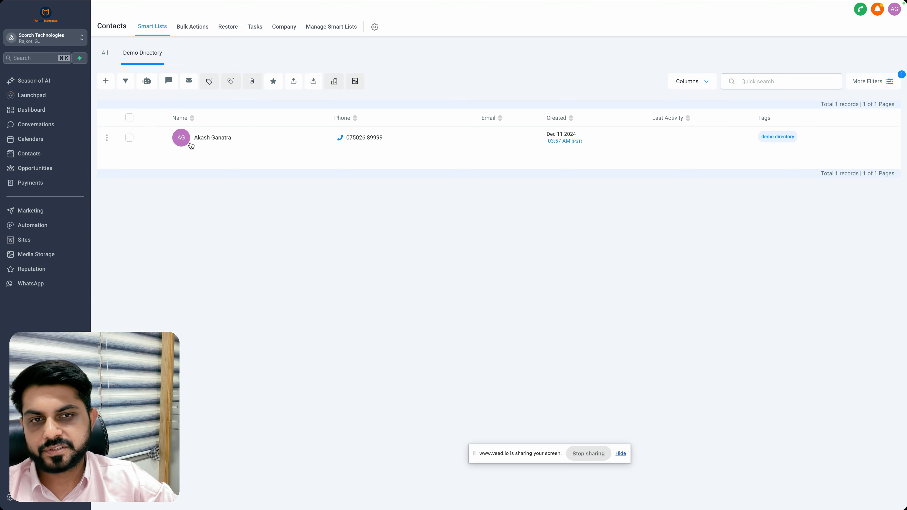
Step: Examine the imported contact's record and its owner assignment options, and return to the Demo Directory list
left_click(205, 140)
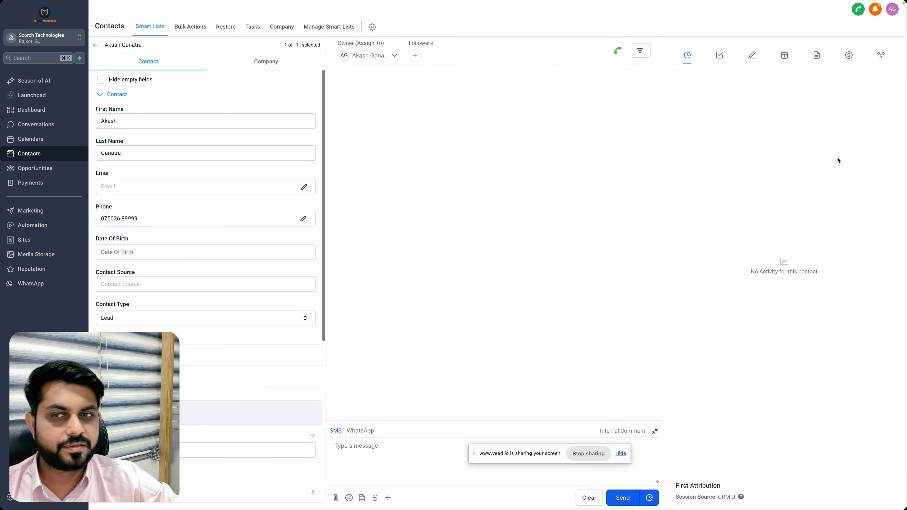
left_click(96, 46)
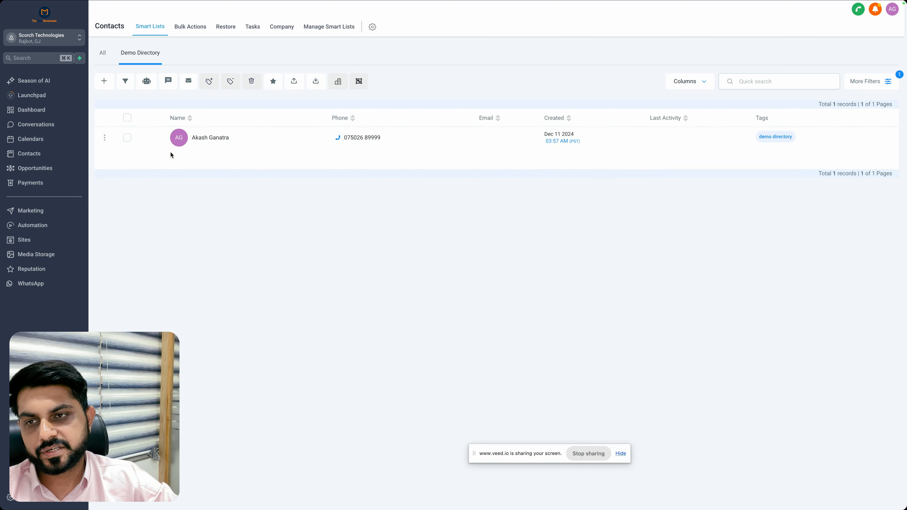
left_click(217, 140)
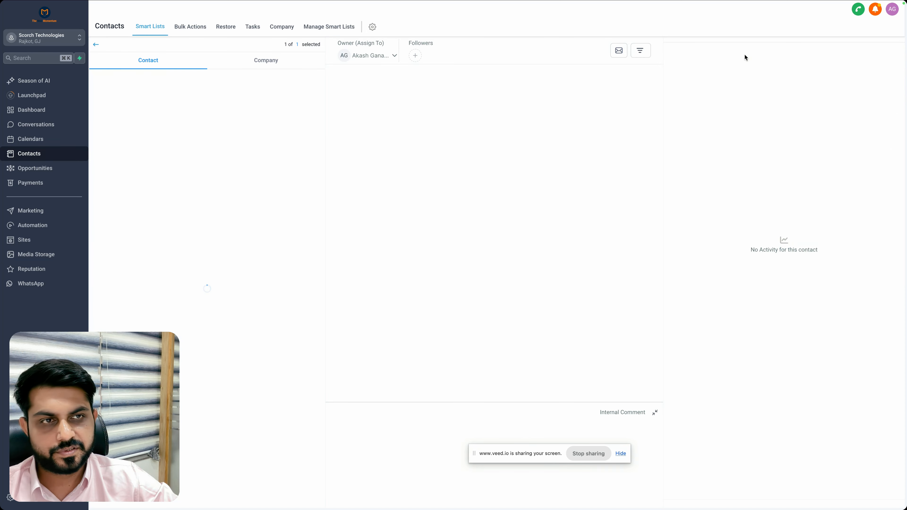
left_click(361, 57)
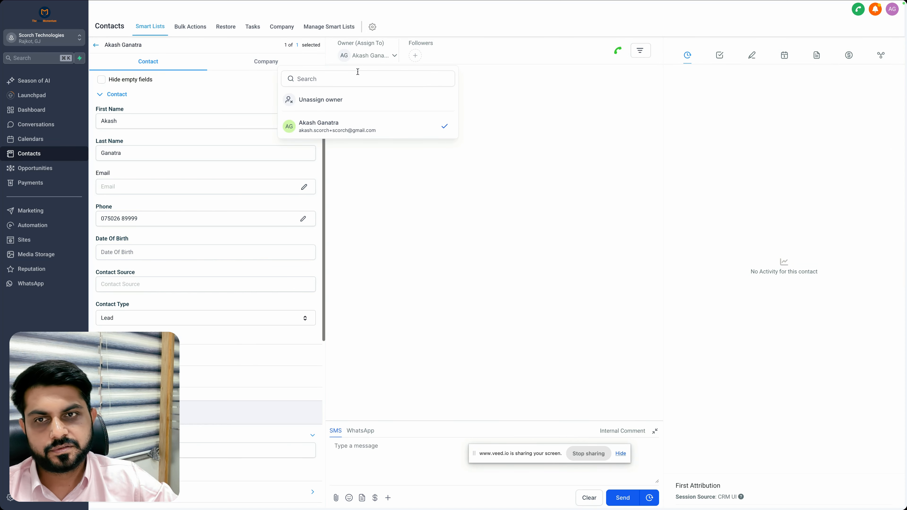
left_click(96, 46)
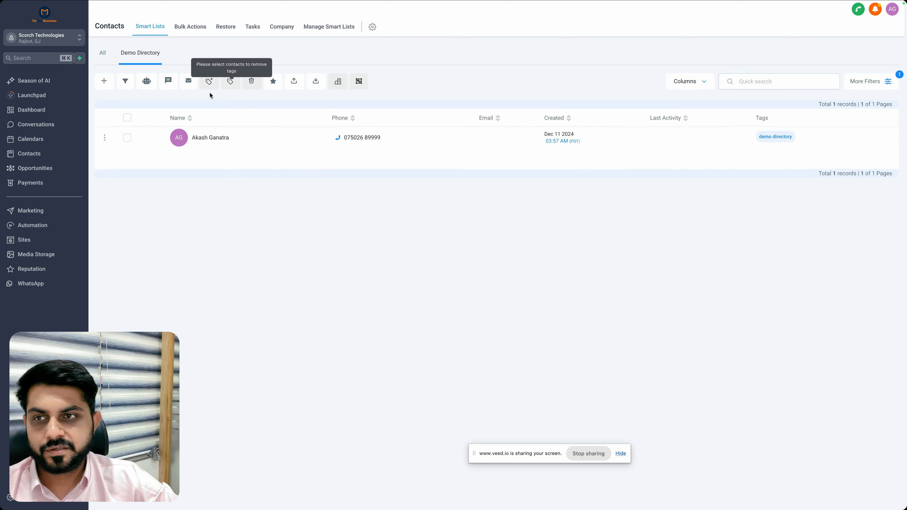
Step: Select all contacts in the Demo Directory list and compose a bulk SMS with the message "Hi There"
left_click(127, 118)
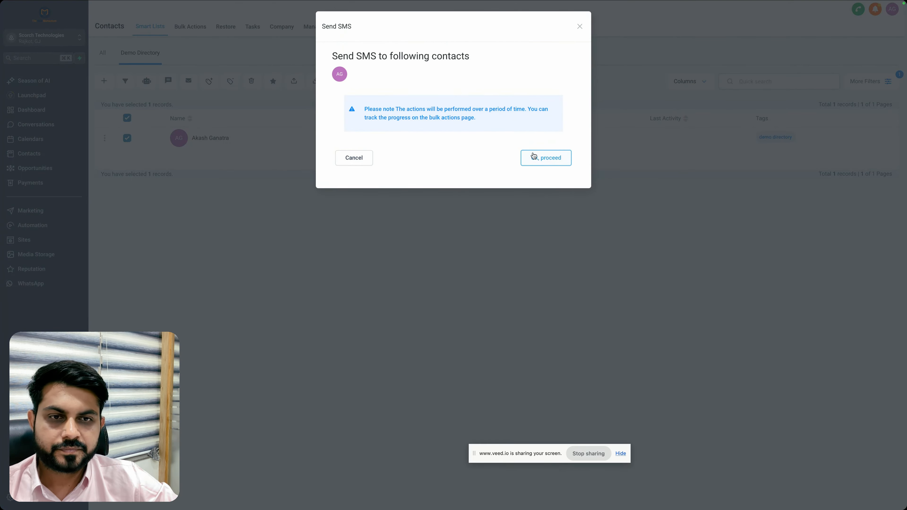
left_click(541, 157)
left_click(498, 184)
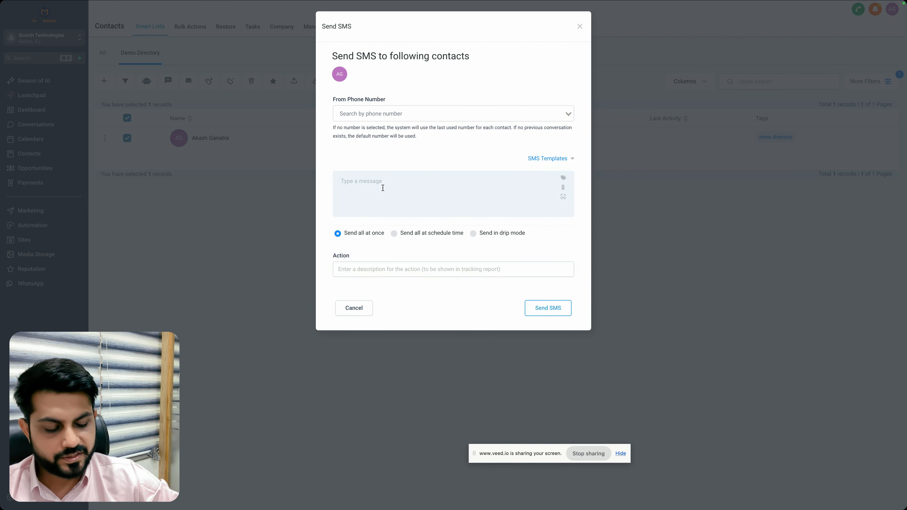
type("Hi T")
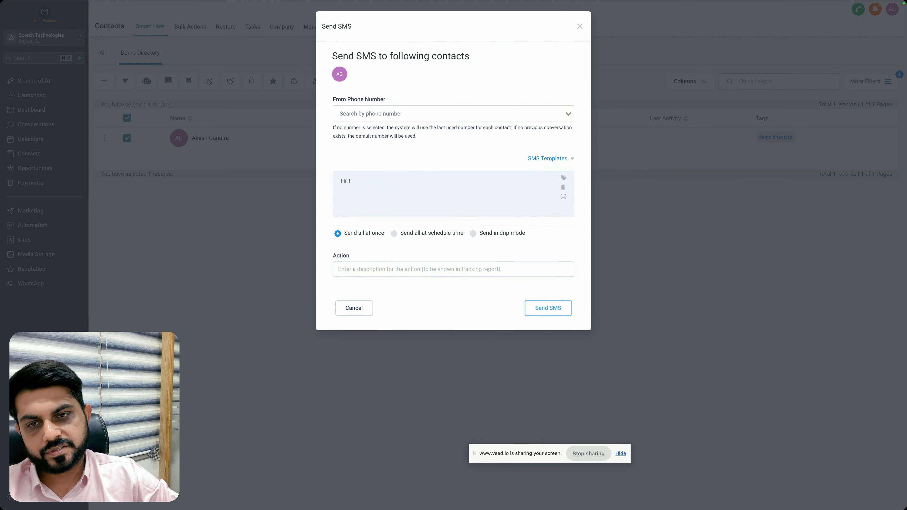
type("here")
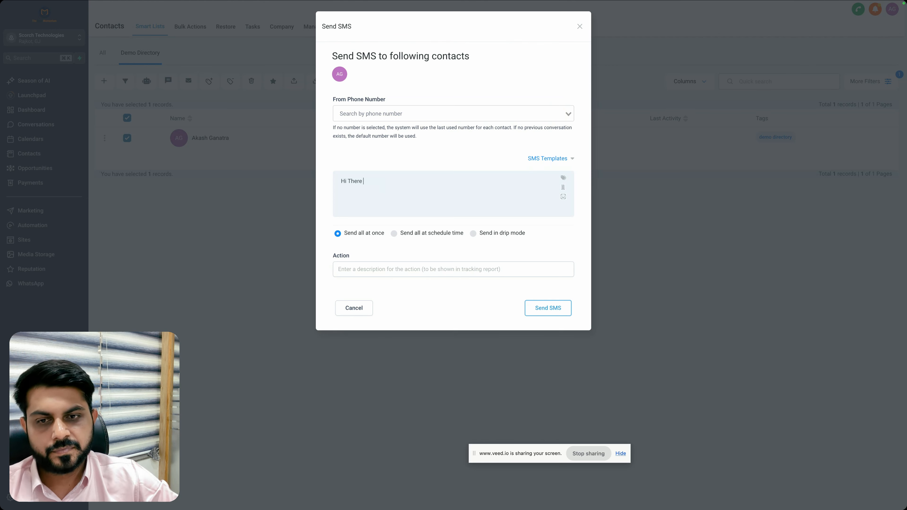
Step: Send the bulk SMS with the action description "11th Dec." and check the sent message in the contact's conversation
left_click(394, 274)
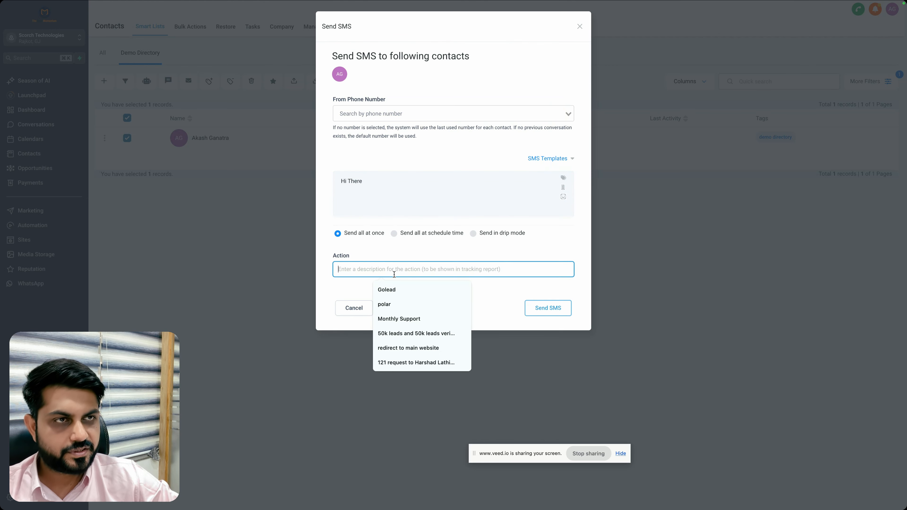
type("9")
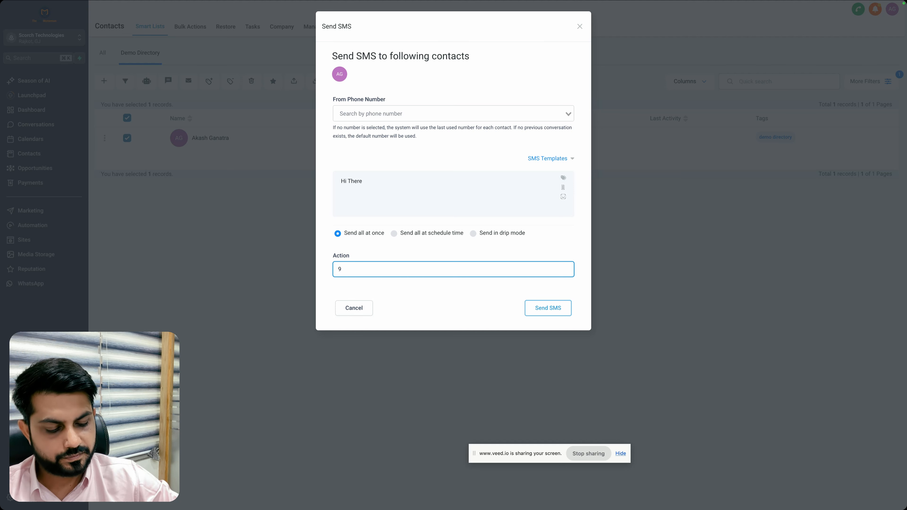
key("BackSpace")
type("11th Dec.")
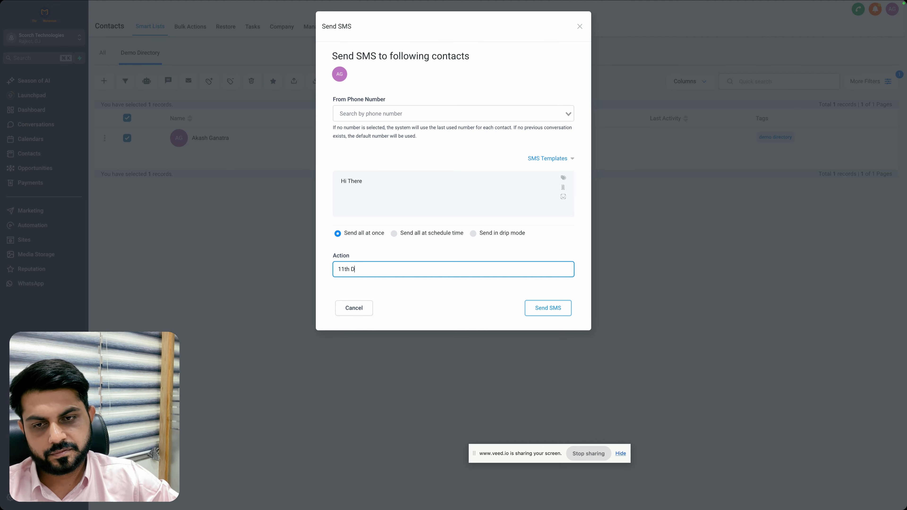
left_click(551, 314)
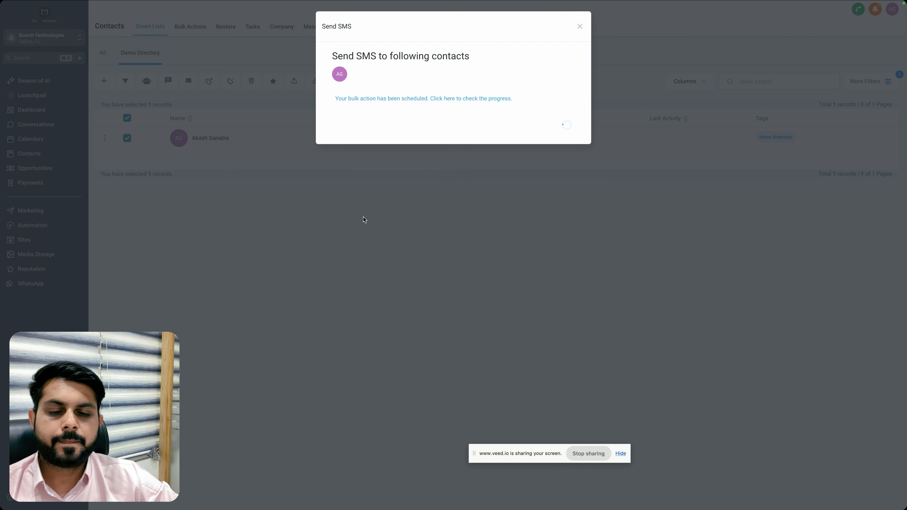
left_click(580, 27)
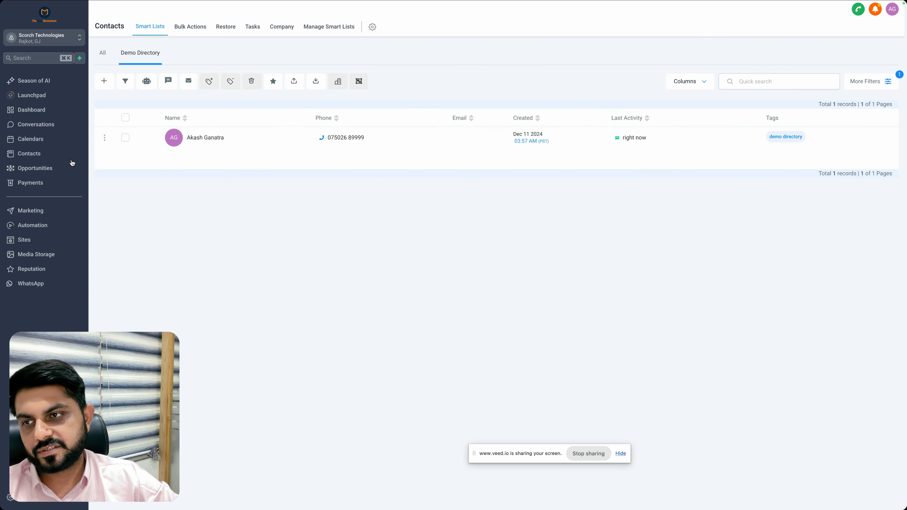
left_click(43, 124)
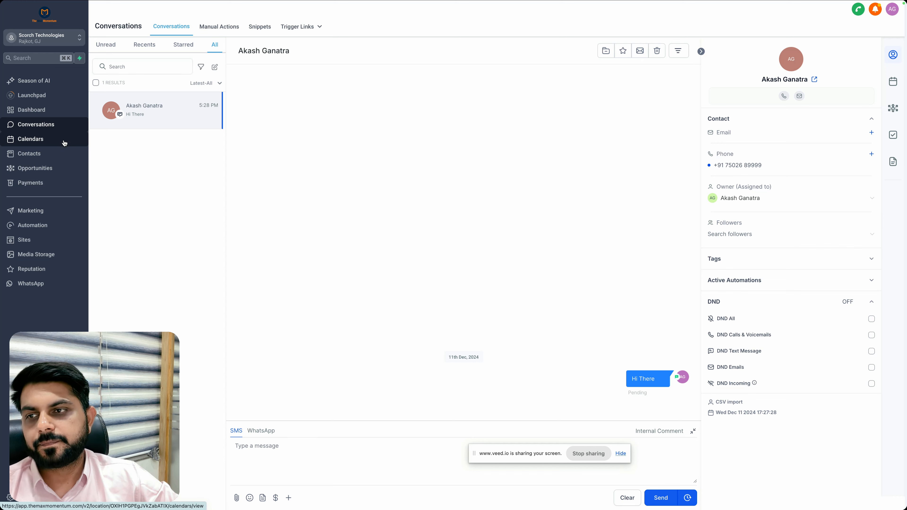
Step: Start a new text snippet in the marketing snippets and name it "Demo Template"
left_click(54, 211)
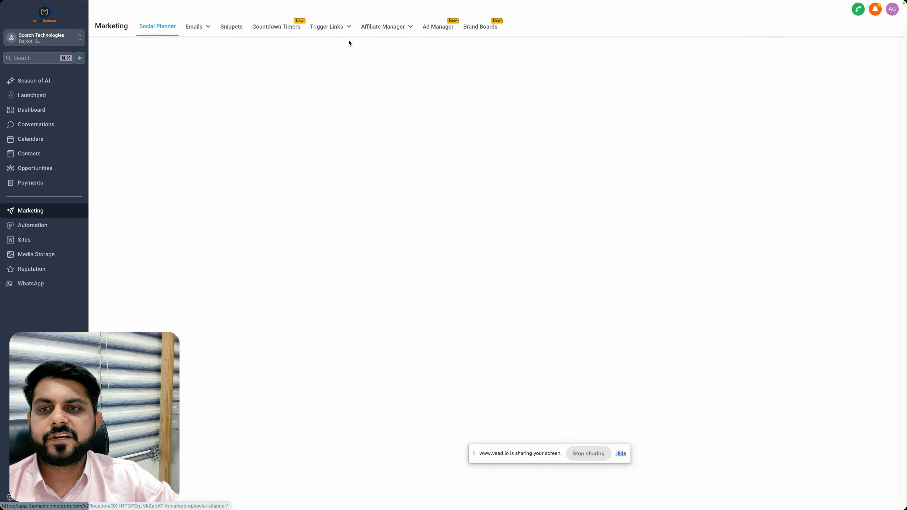
left_click(232, 26)
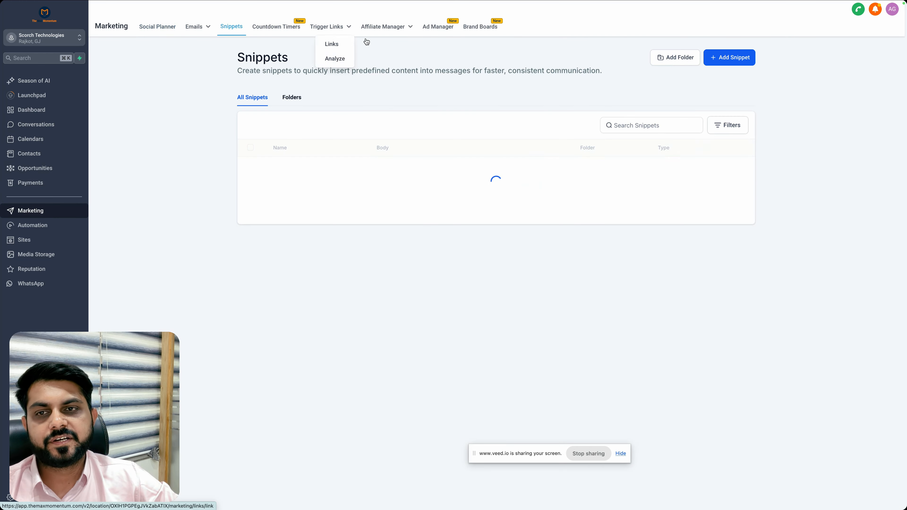
left_click(731, 57)
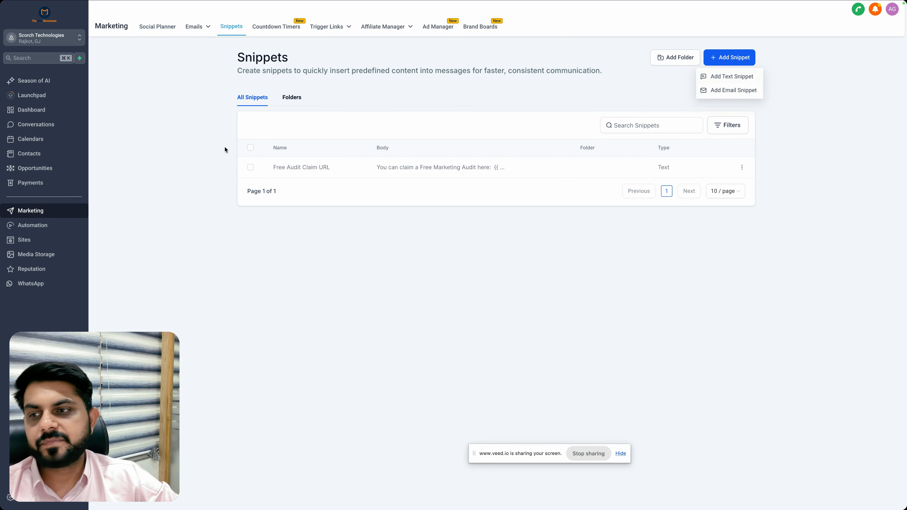
left_click(717, 78)
left_click(380, 150)
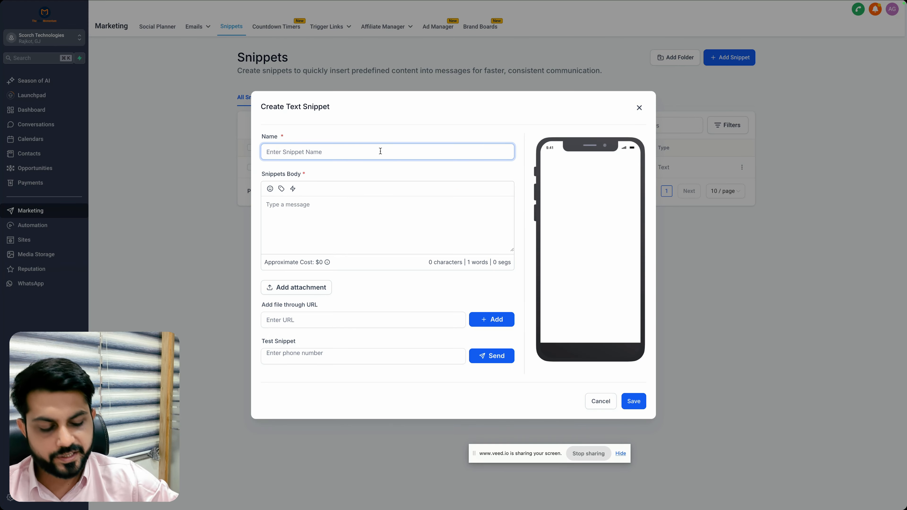
type("Demo Tem")
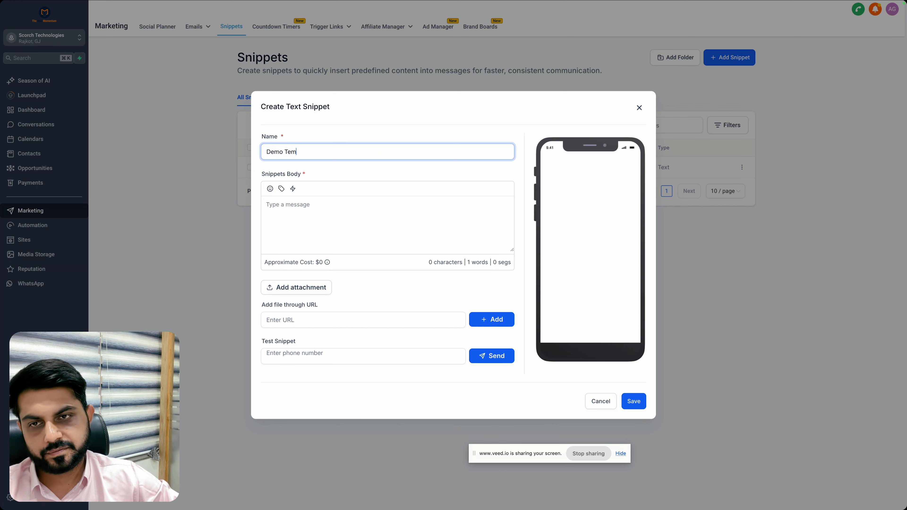
type("plate")
Step: Begin the snippet body with the greeting "Hi {{contact.name}}," using the contact's Full Name custom value, followed by a line break
left_click(359, 209)
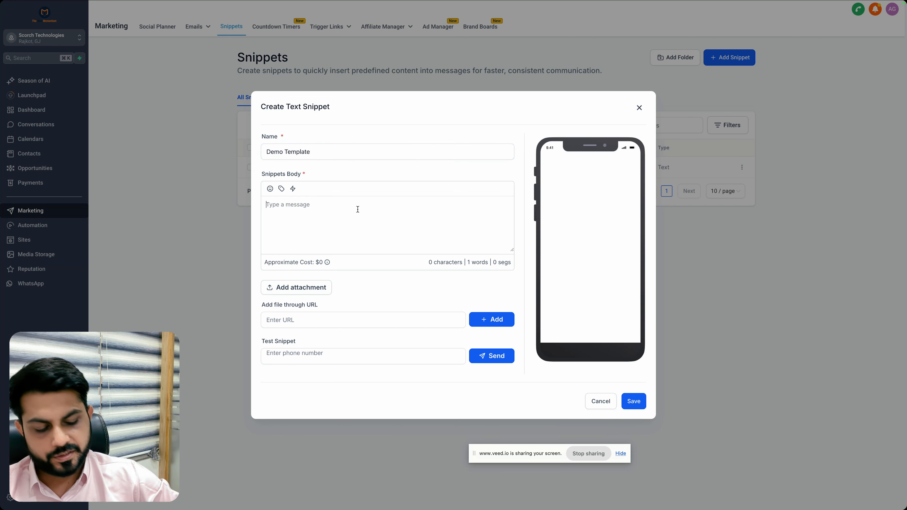
type("Hi")
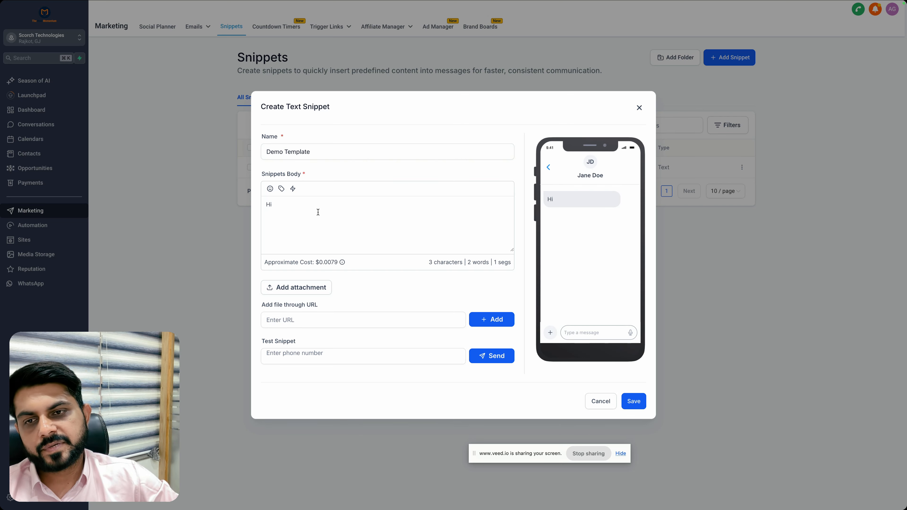
left_click(281, 189)
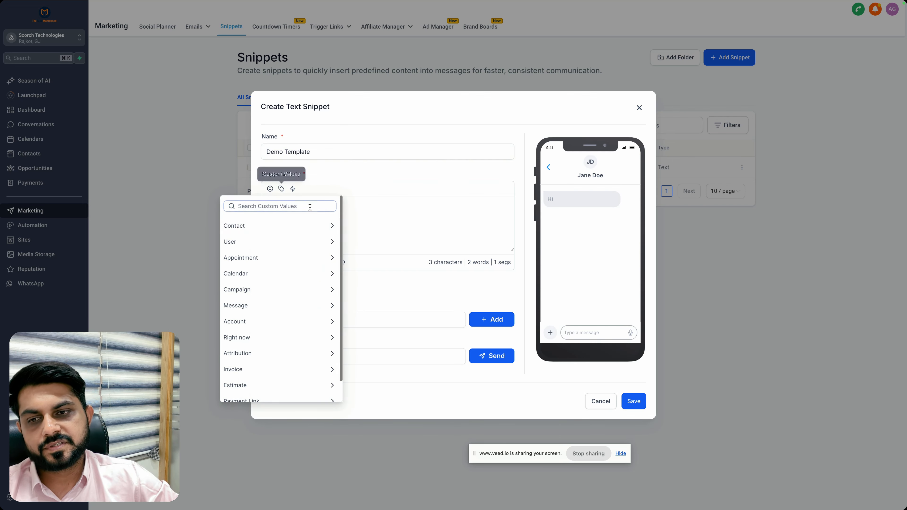
left_click(300, 225)
left_click(313, 234)
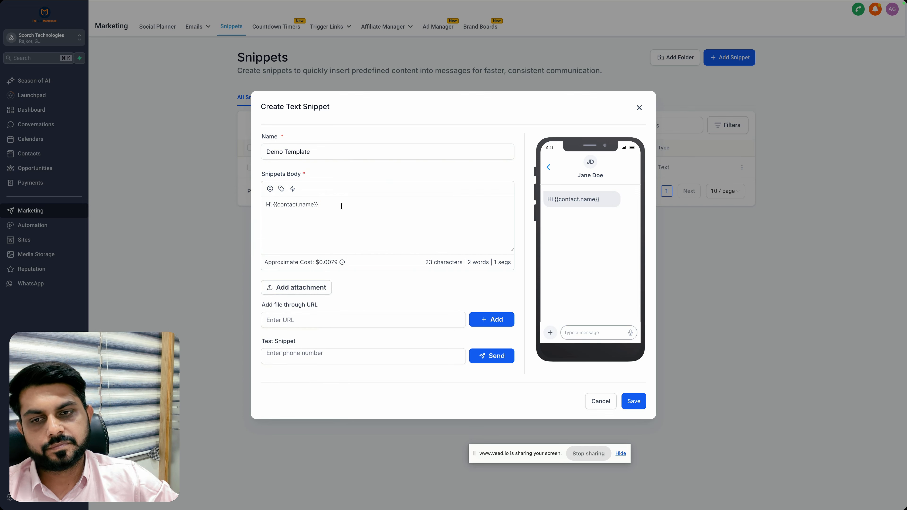
type(",")
key("Return")
key("Return")
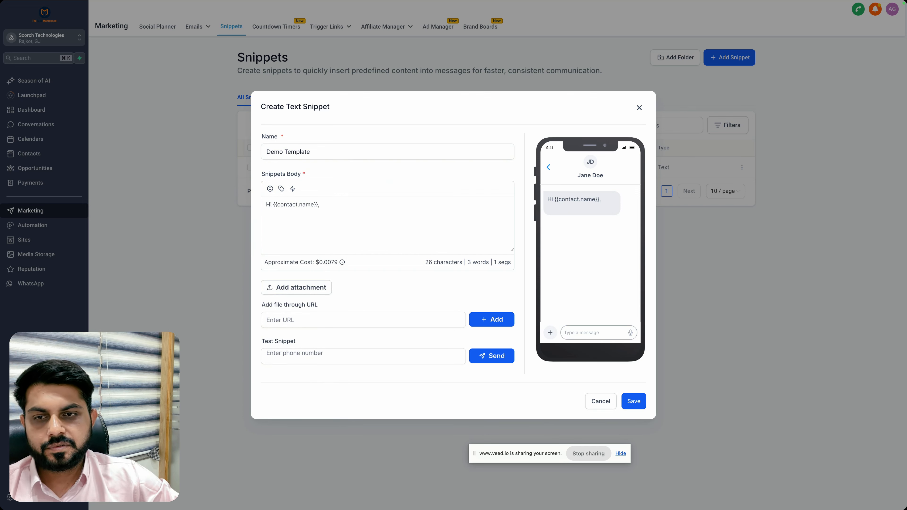
left_click(281, 189)
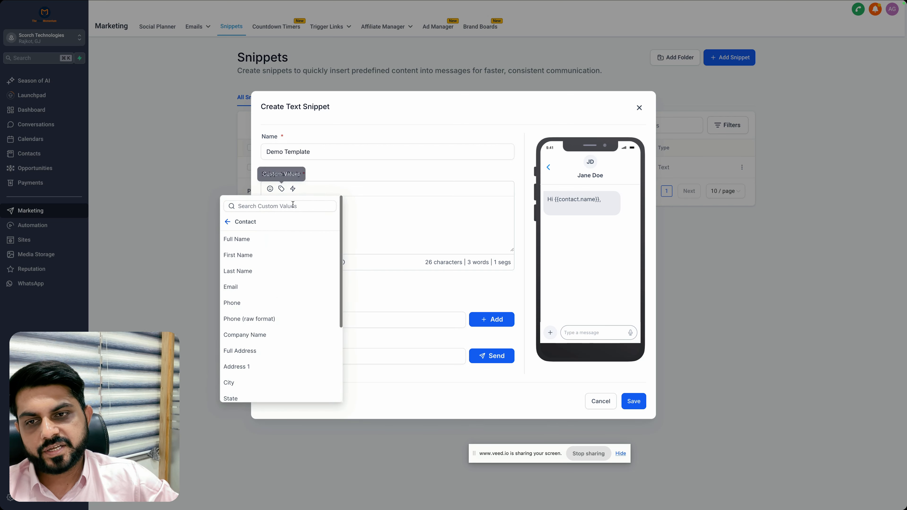
left_click(227, 222)
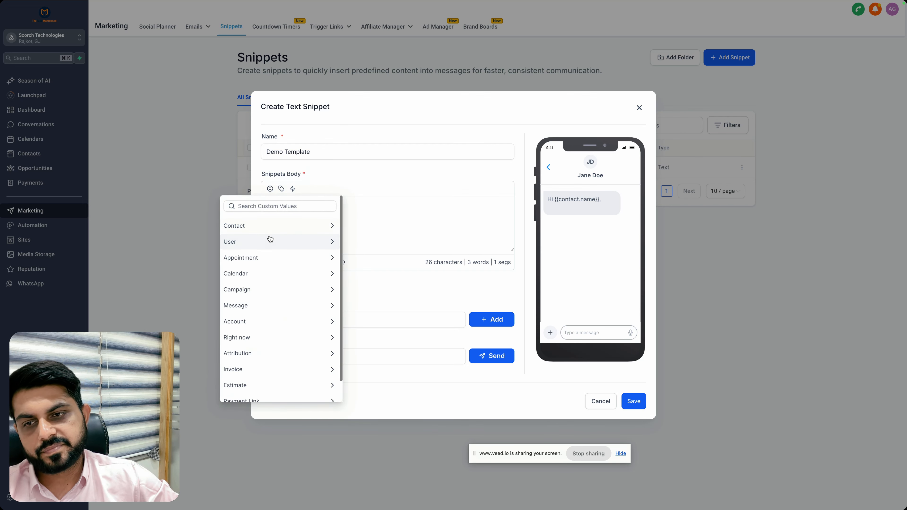
left_click(401, 210)
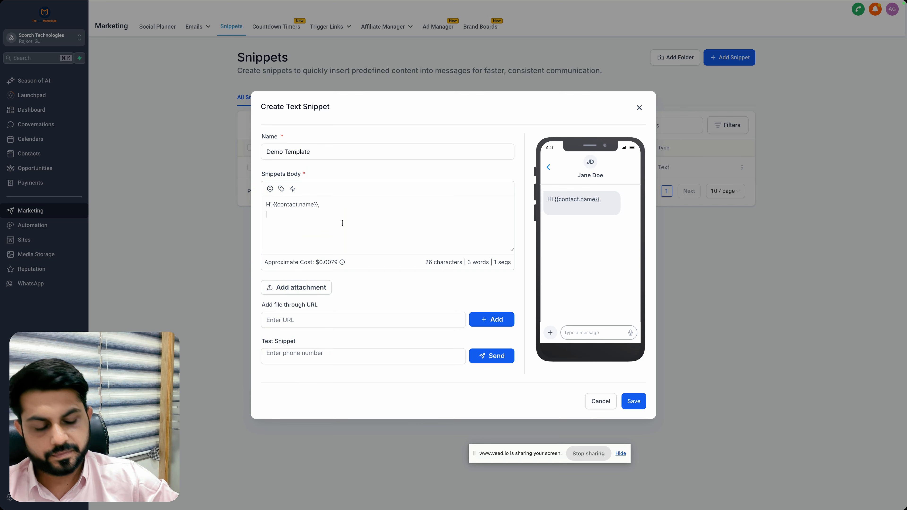
Step: Add the line "This is demo message." below the greeting and save the snippet without an attachment
key("Return")
type("This")
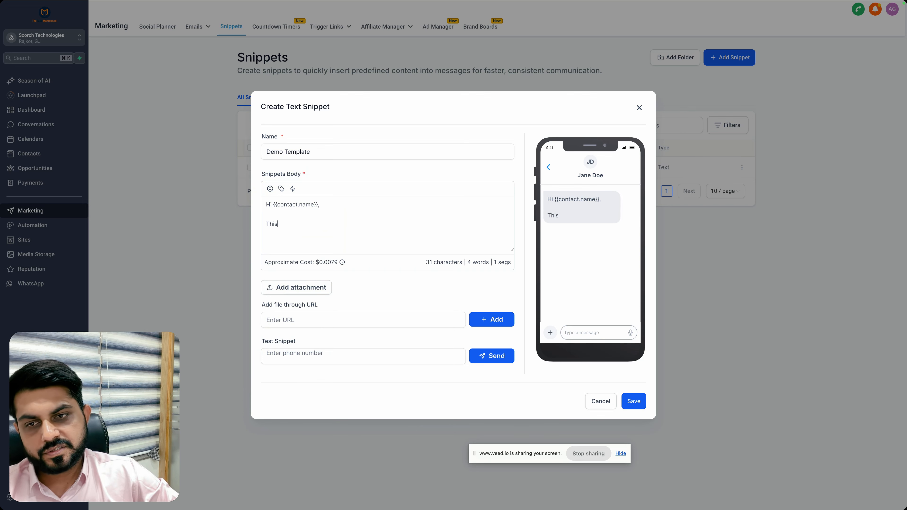
type(" is demo mess")
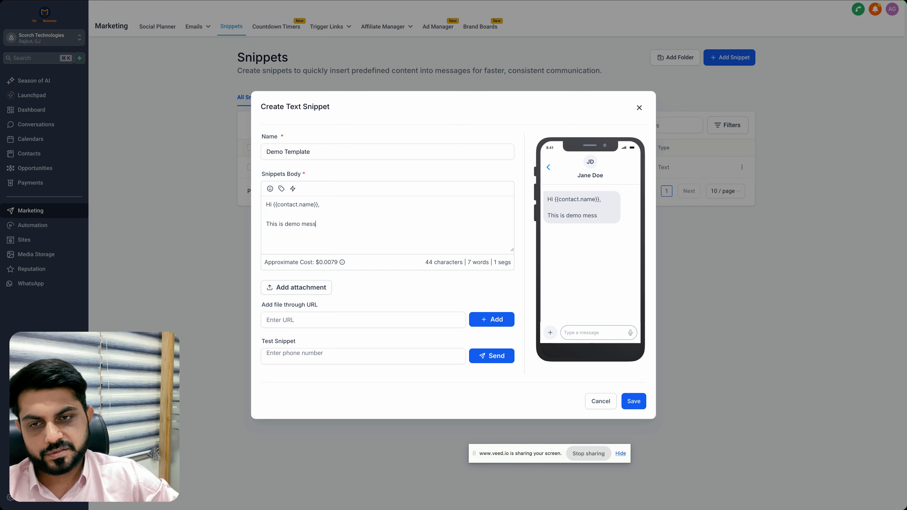
type("age.")
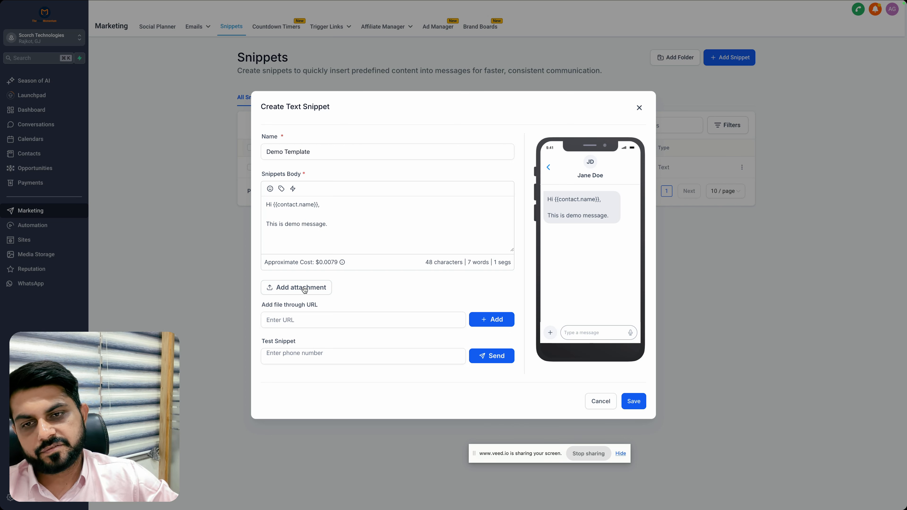
left_click(304, 289)
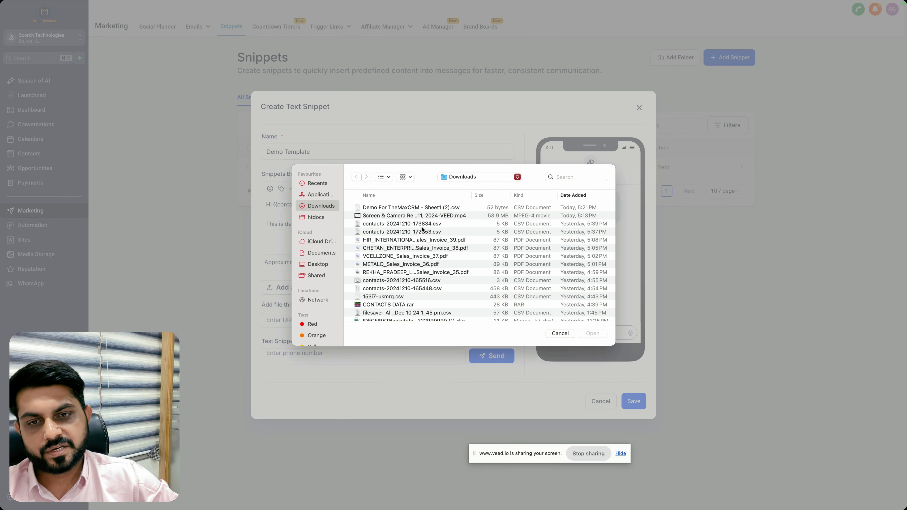
left_click(567, 334)
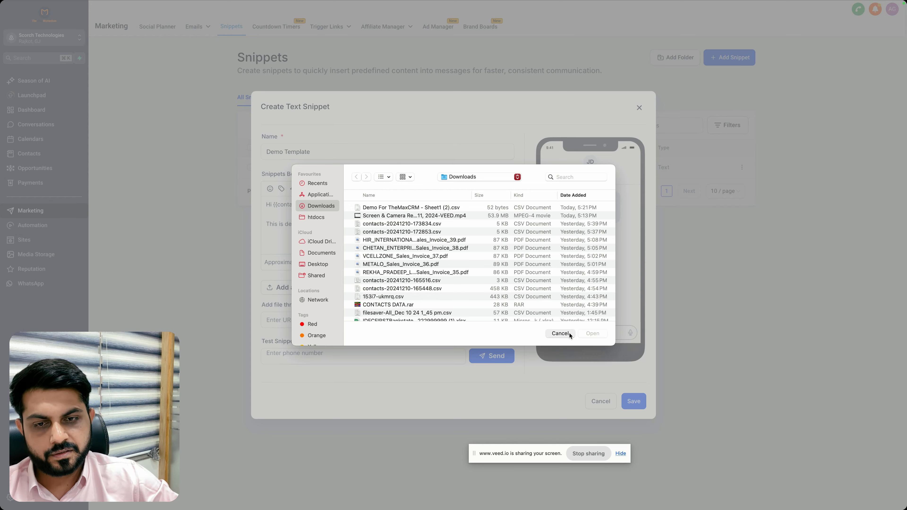
left_click(631, 402)
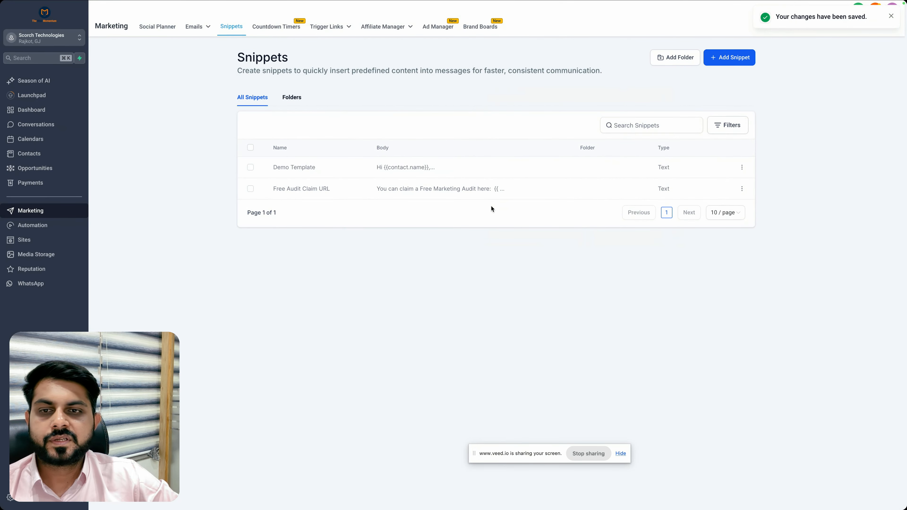
Step: Select all contacts in the contact list and fill a new bulk SMS with the Demo Template
left_click(24, 158)
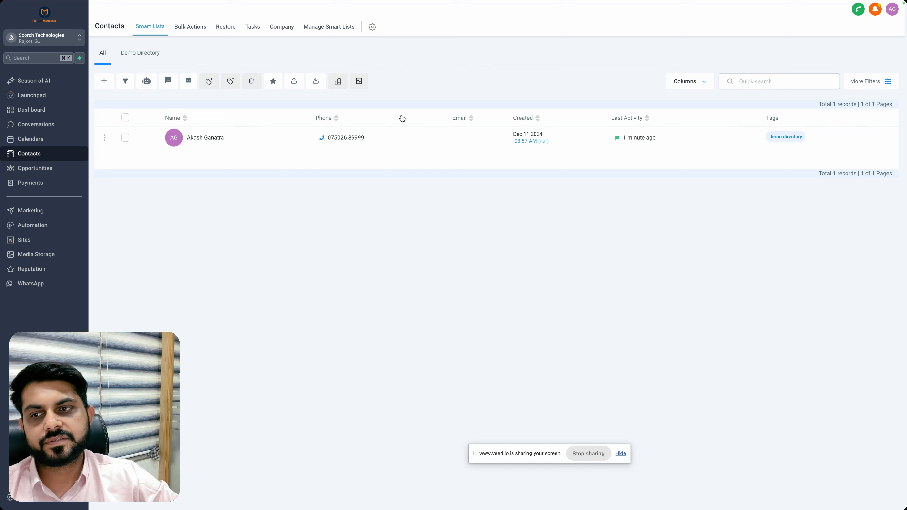
left_click(125, 118)
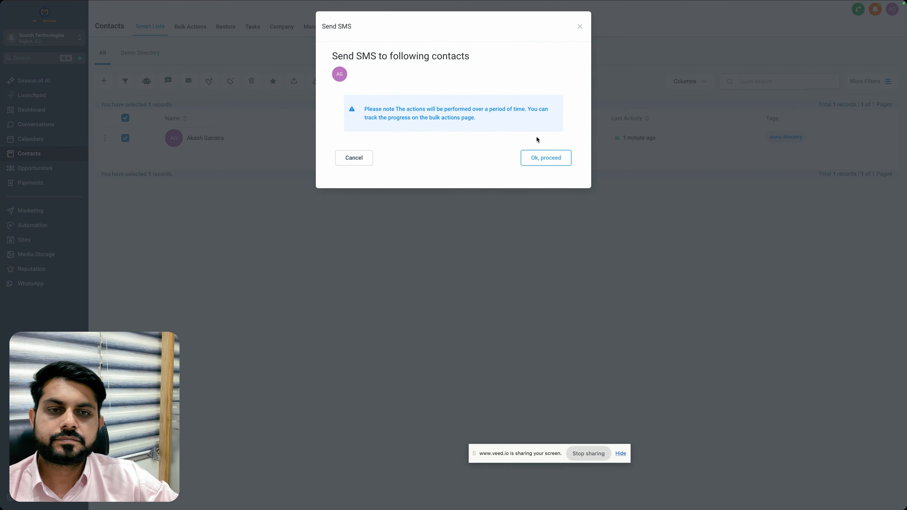
left_click(539, 157)
left_click(545, 159)
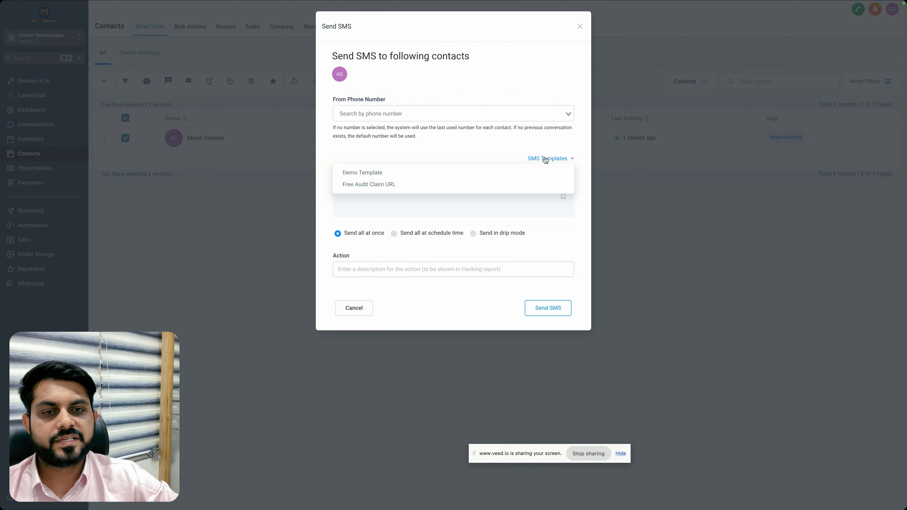
left_click(371, 175)
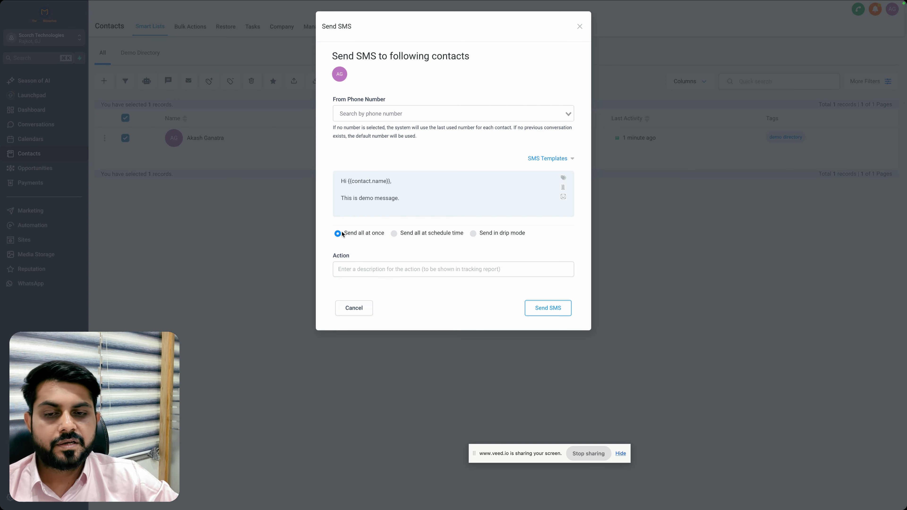
Step: Keep the bulk SMS set to send all at once and enter "11th" as the action description
left_click(360, 262)
left_click(356, 238)
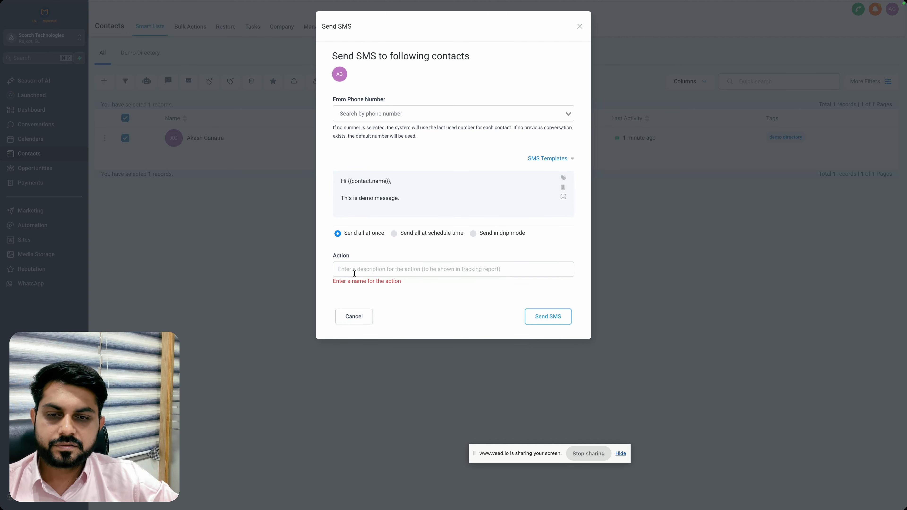
left_click(395, 269)
type("11th")
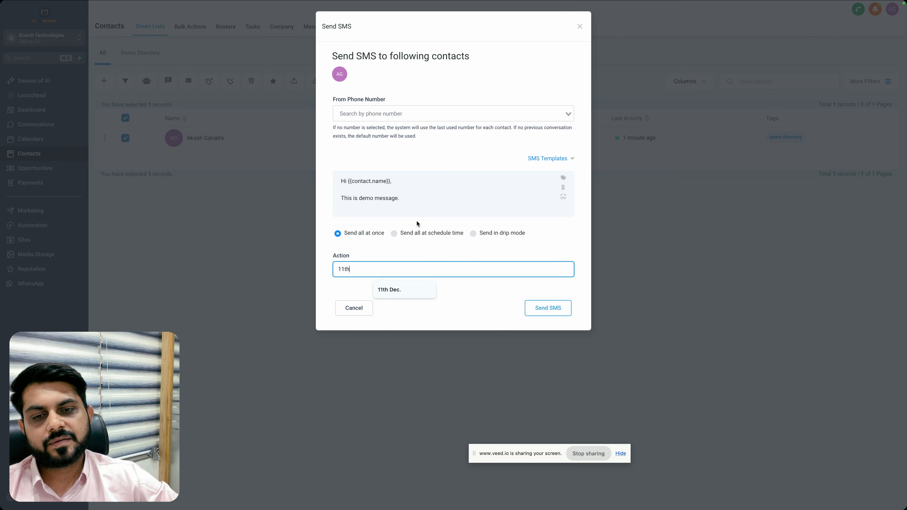
Step: Try sending all at a scheduled time and open the start date and time picker without choosing a date
left_click(395, 233)
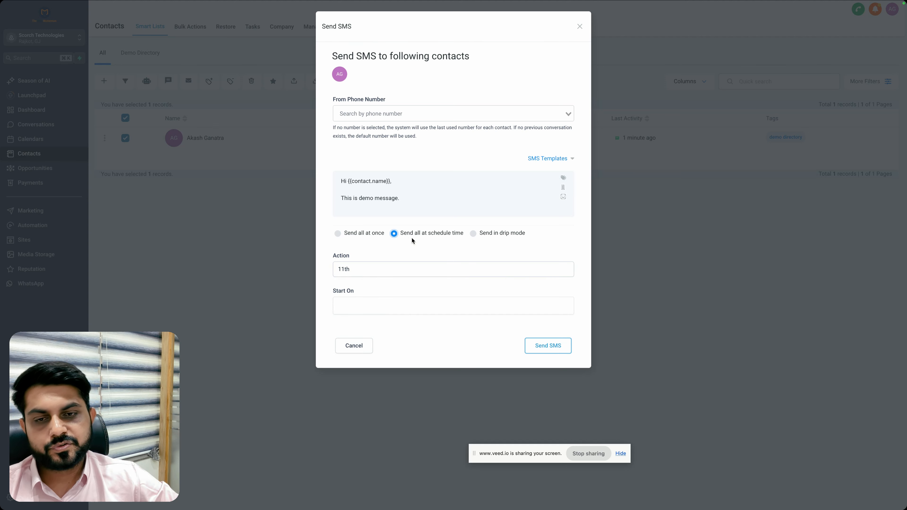
left_click(390, 309)
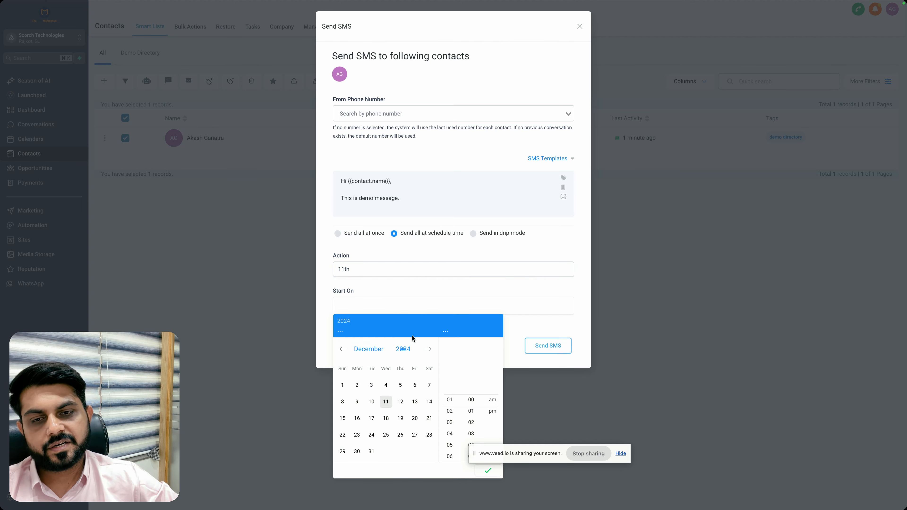
left_click(402, 276)
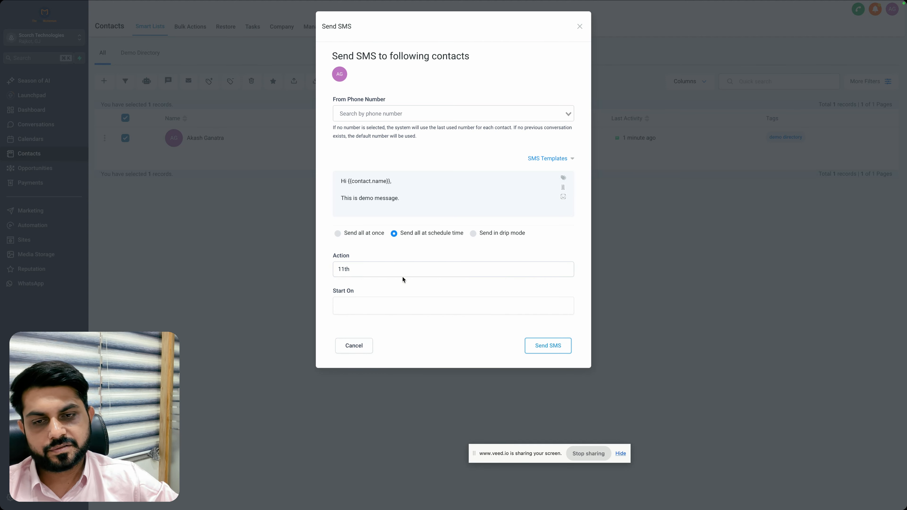
Step: Switch the bulk SMS to drip mode and set the repeat interval unit to minutes
left_click(472, 233)
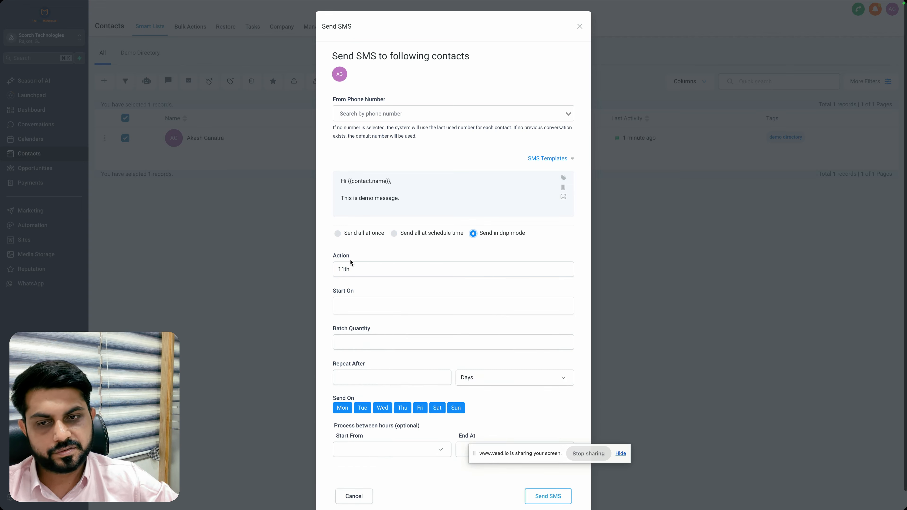
left_click(380, 304)
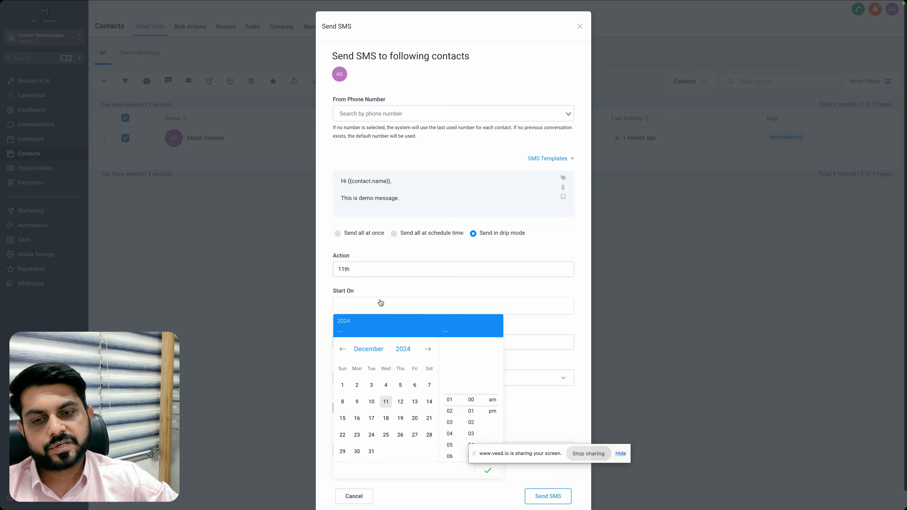
left_click(445, 291)
left_click(365, 343)
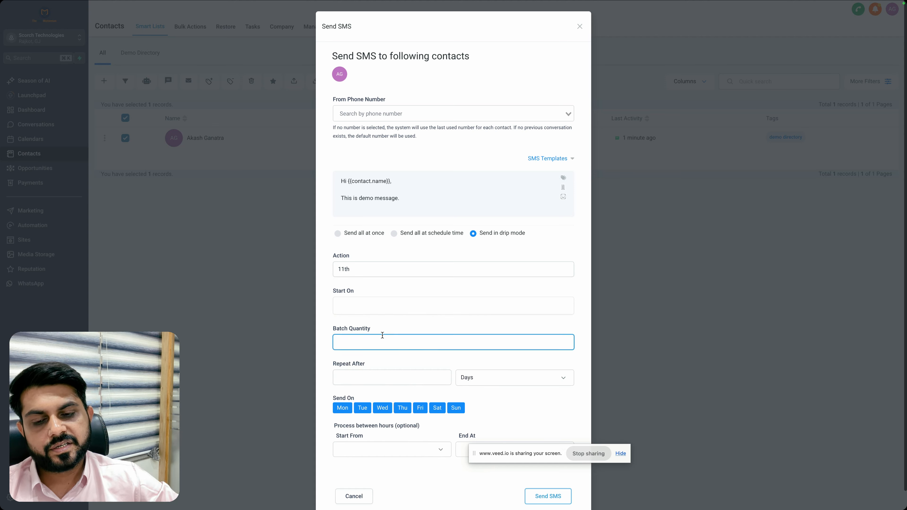
left_click(400, 382)
left_click(472, 387)
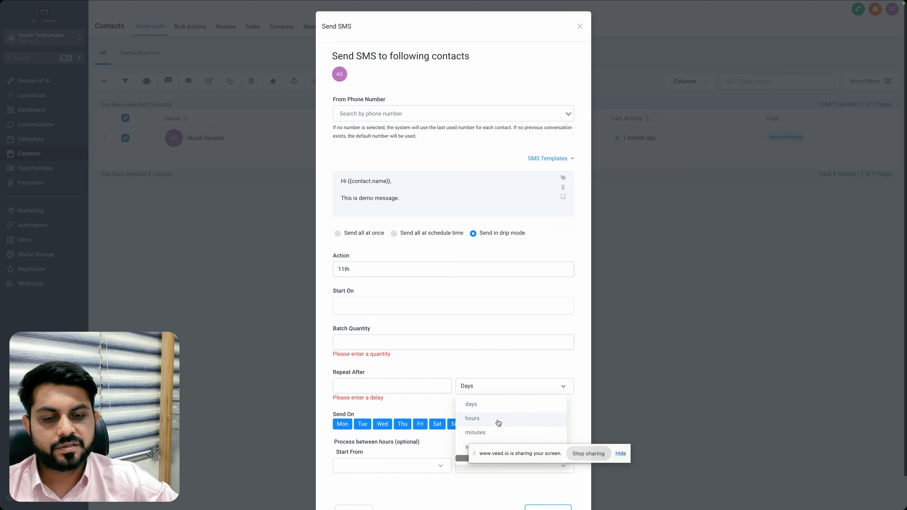
left_click(500, 432)
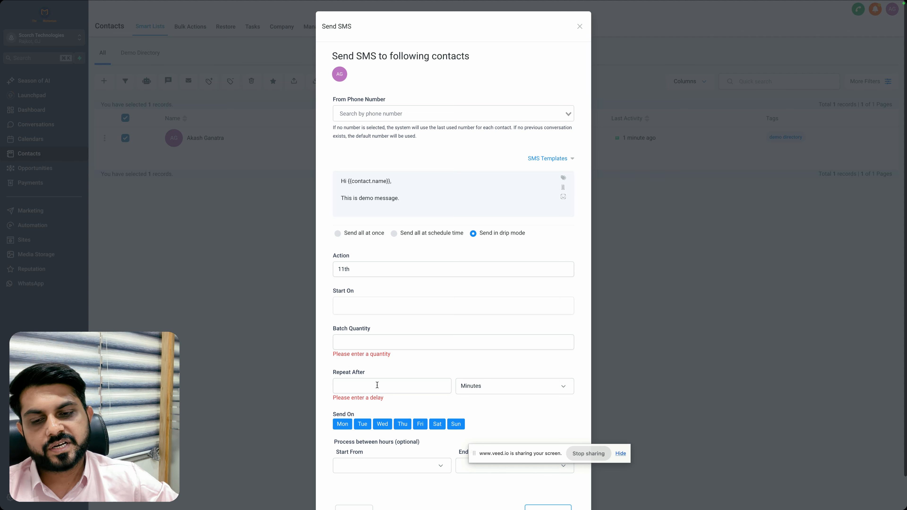
Step: Set the drip batch quantity to 5 and the repeat delay to 5
left_click(340, 343)
type("5")
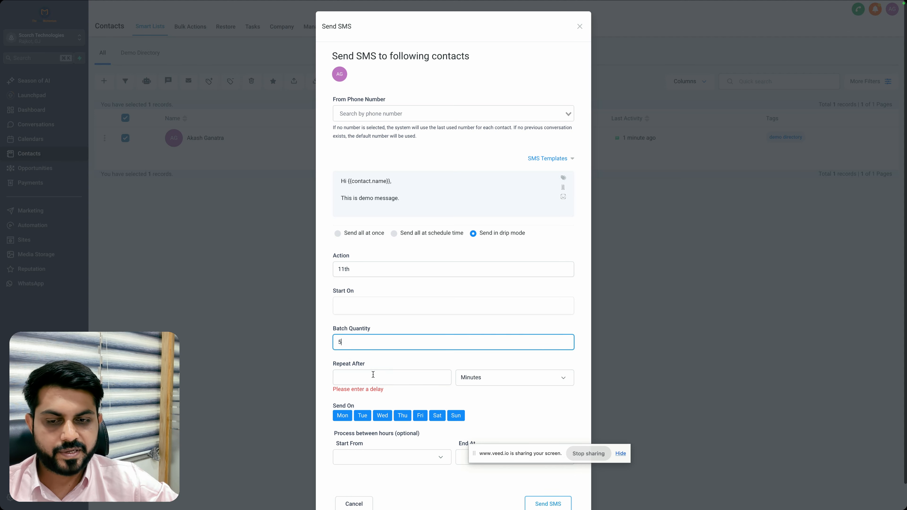
left_click(373, 377)
type("5")
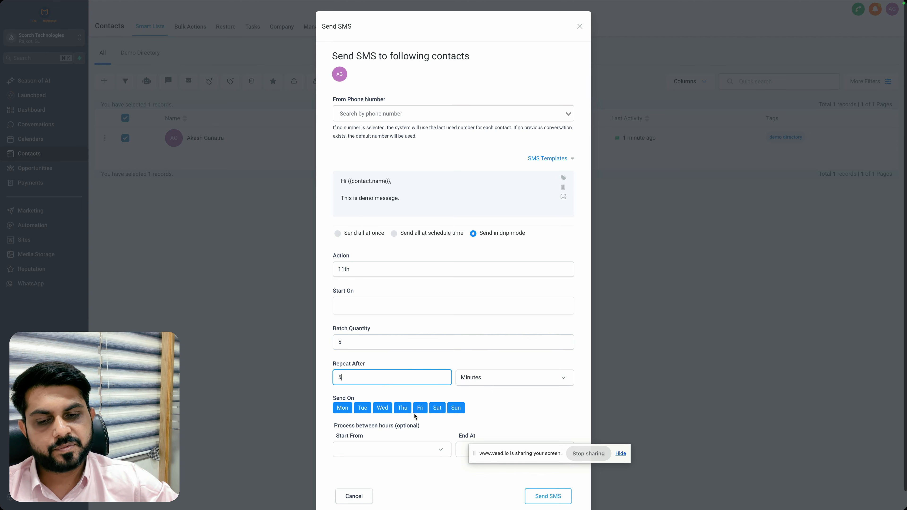
scroll(416, 418, "down", 1)
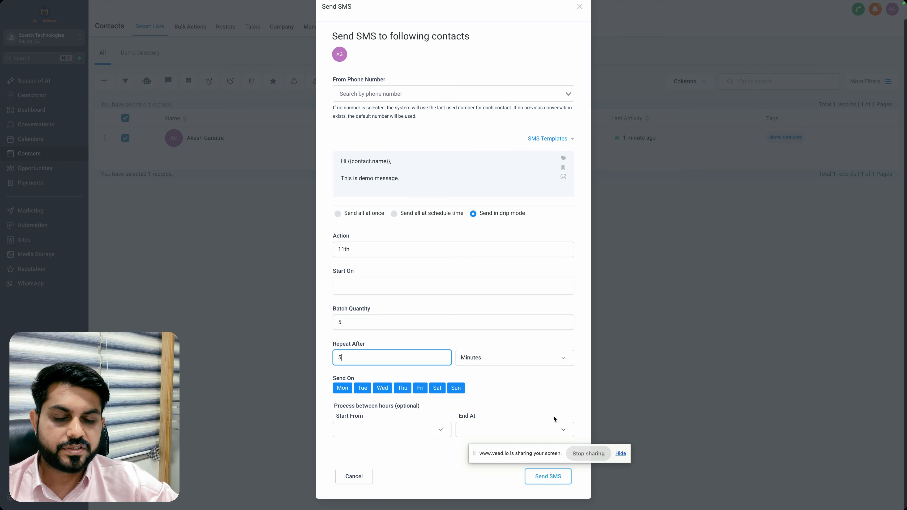
Step: Set the bulk SMS to send all at once, send it, and close the dialog
left_click(369, 214)
left_click(373, 265)
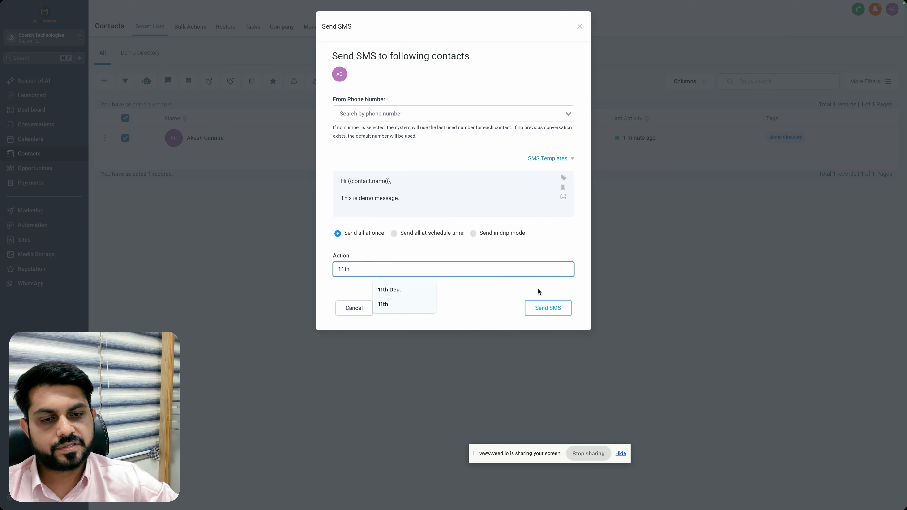
left_click(549, 291)
left_click(550, 307)
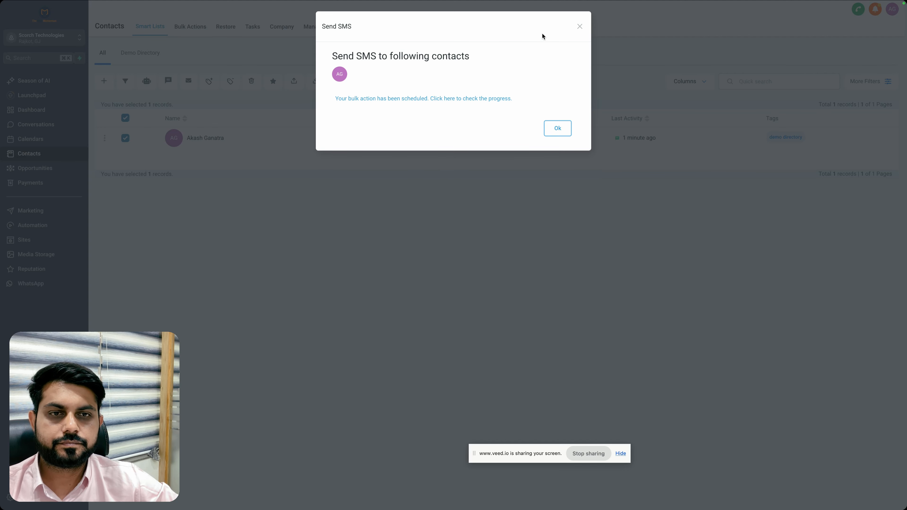
left_click(556, 130)
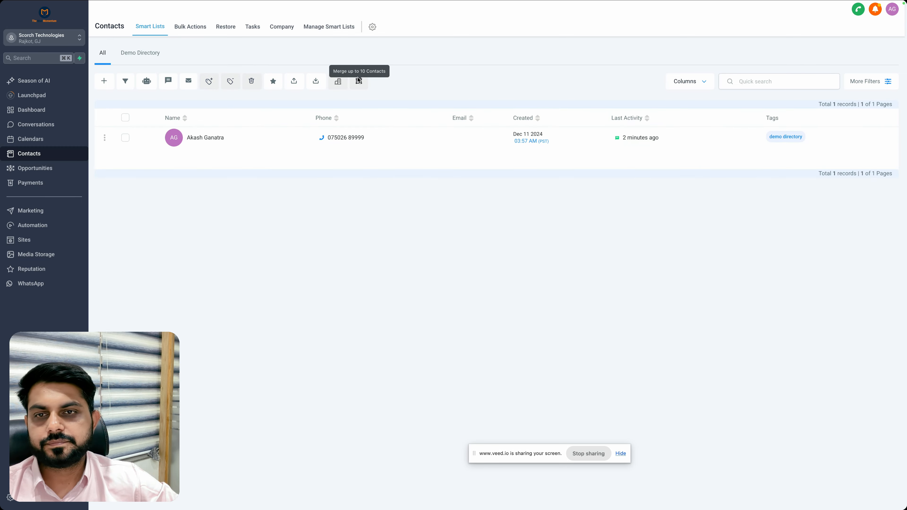
Step: Open the contact's conversation and check the text of the latest sent template message
left_click(38, 125)
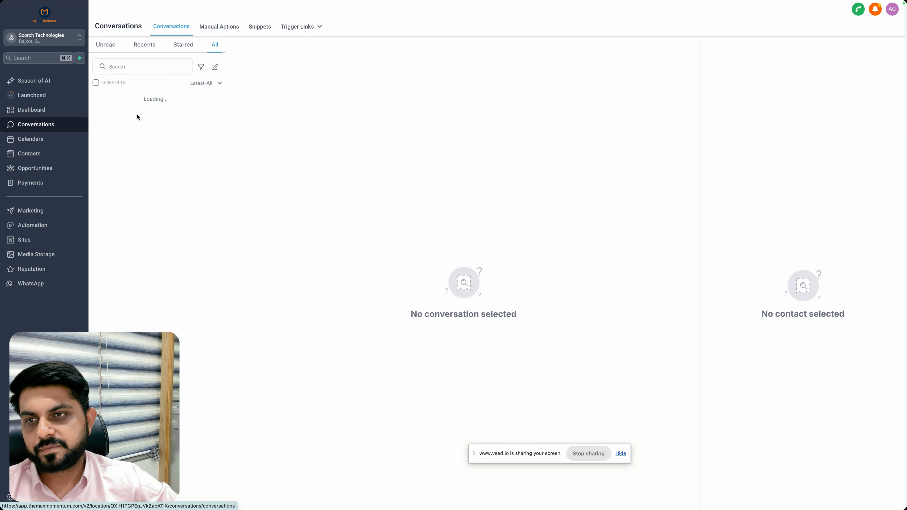
left_click(196, 93)
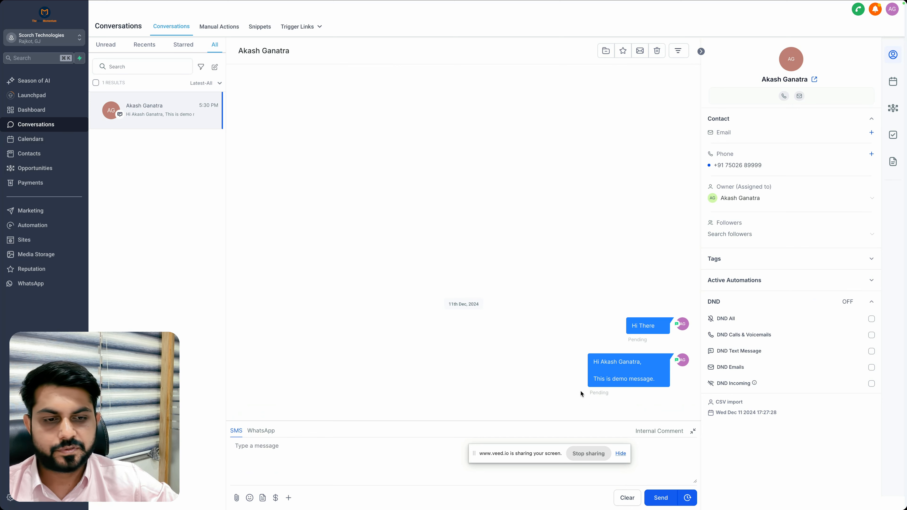
left_click_drag(593, 364, 669, 389)
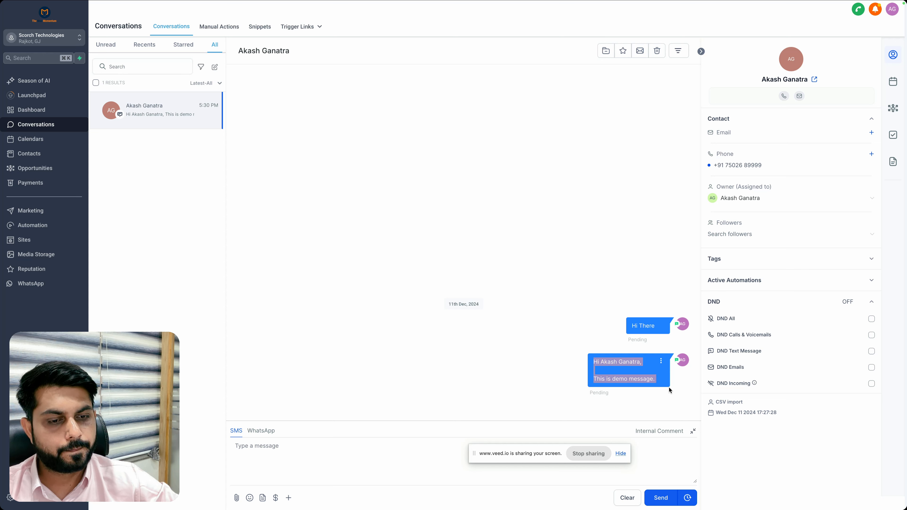